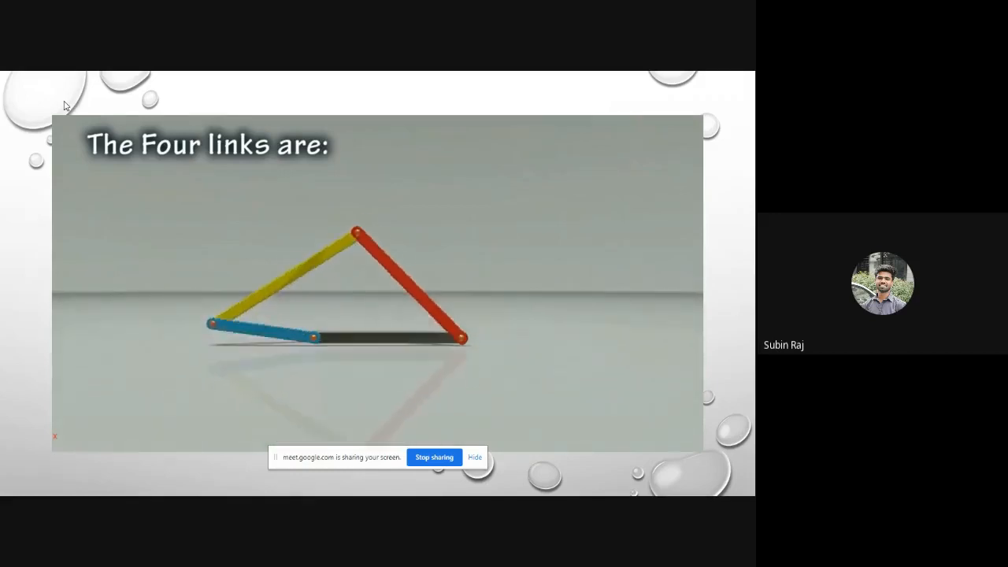
- Advance the slideshow from the four-link video, play the windshield wiper linkage animation, and go on to the CATIA MODEL slide
{"action": "left_click", "coordinate": [66, 106]}
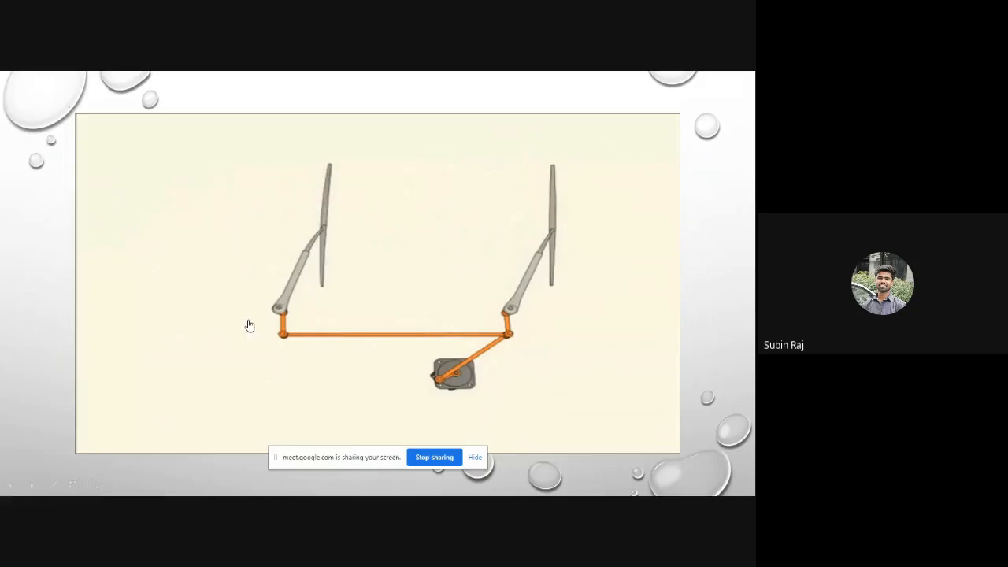
{"action": "mouse_move", "coordinate": [339, 319]}
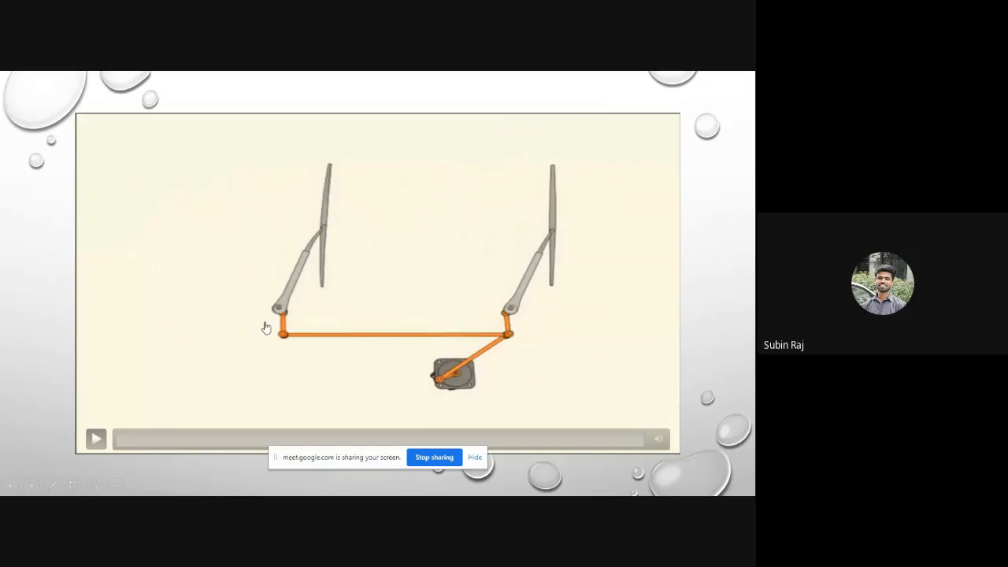
{"action": "left_click", "coordinate": [451, 403]}
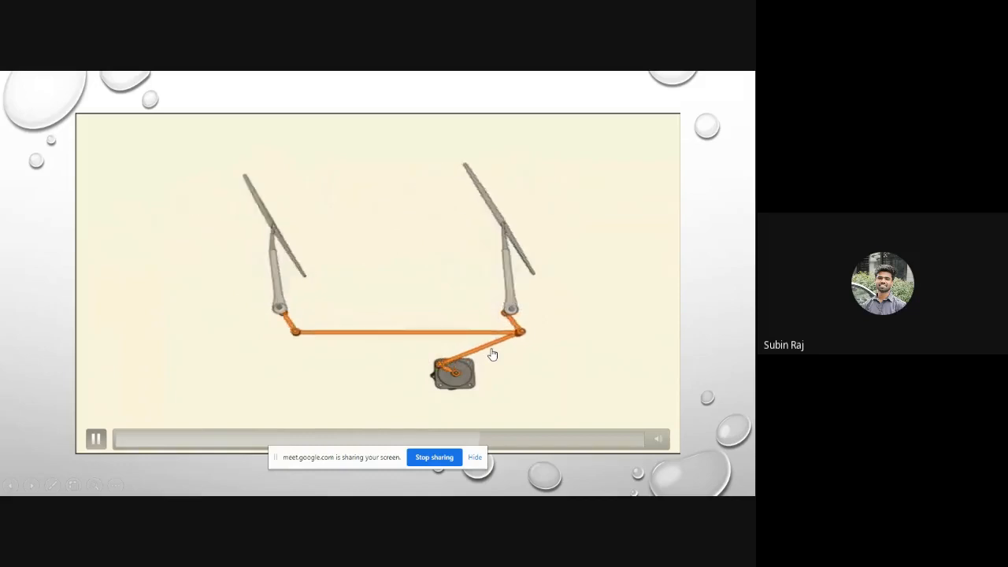
{"action": "key", "text": "Right"}
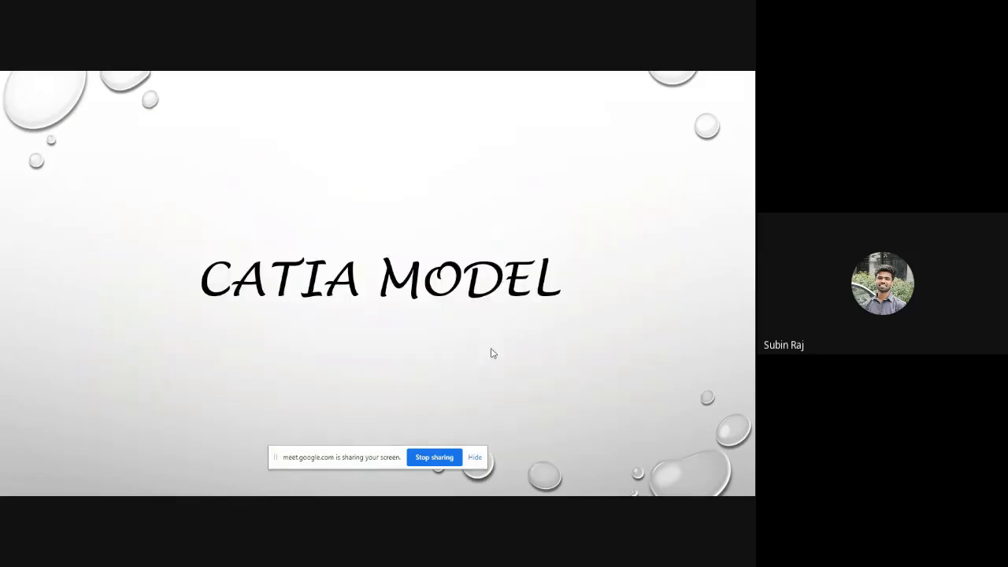
- End the slideshow, switch to CATIA V5, and show the 7569.stp assembly full size with the screen-sharing bar hidden
{"action": "key", "text": "Escape"}
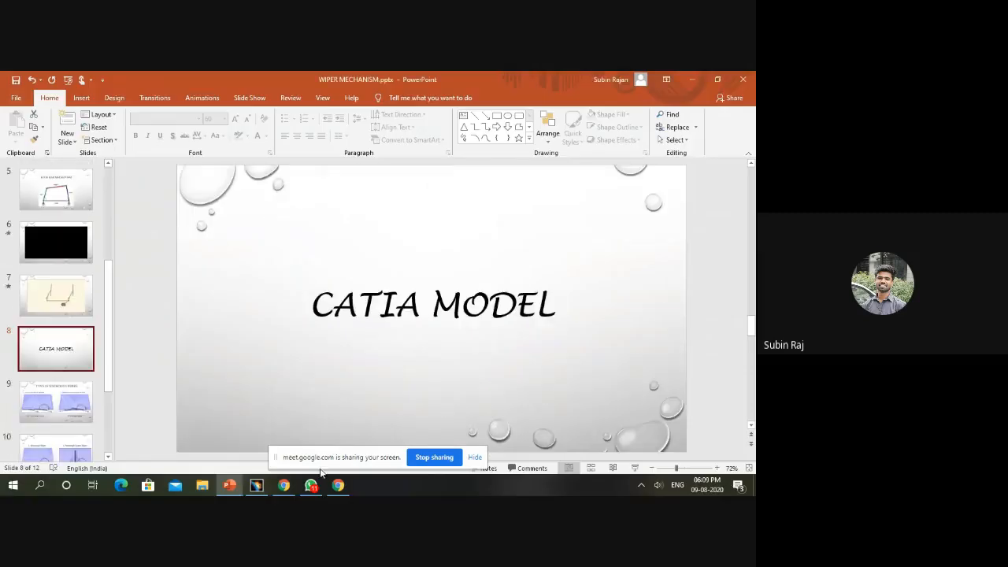
{"action": "left_click", "coordinate": [260, 485]}
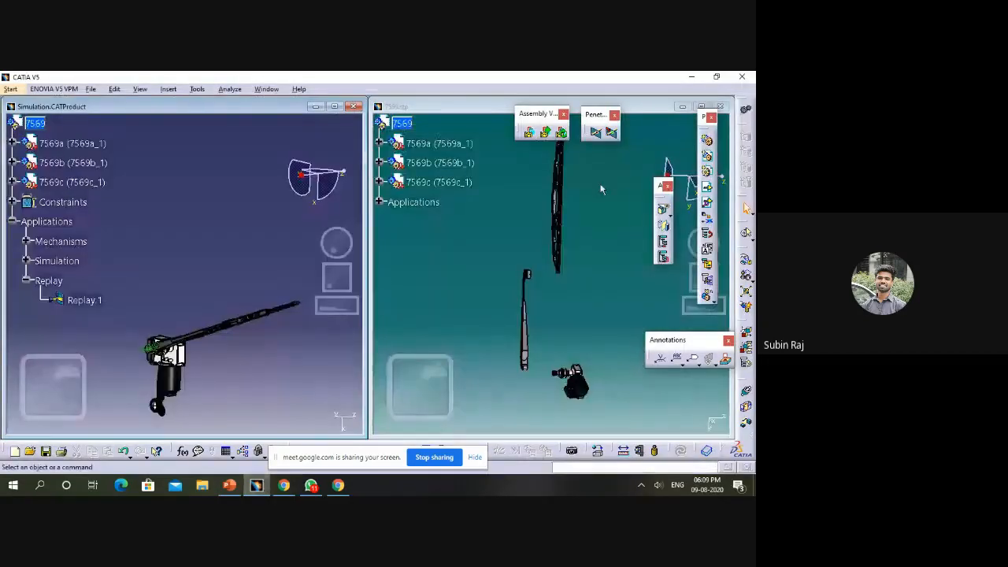
{"action": "left_click", "coordinate": [700, 106]}
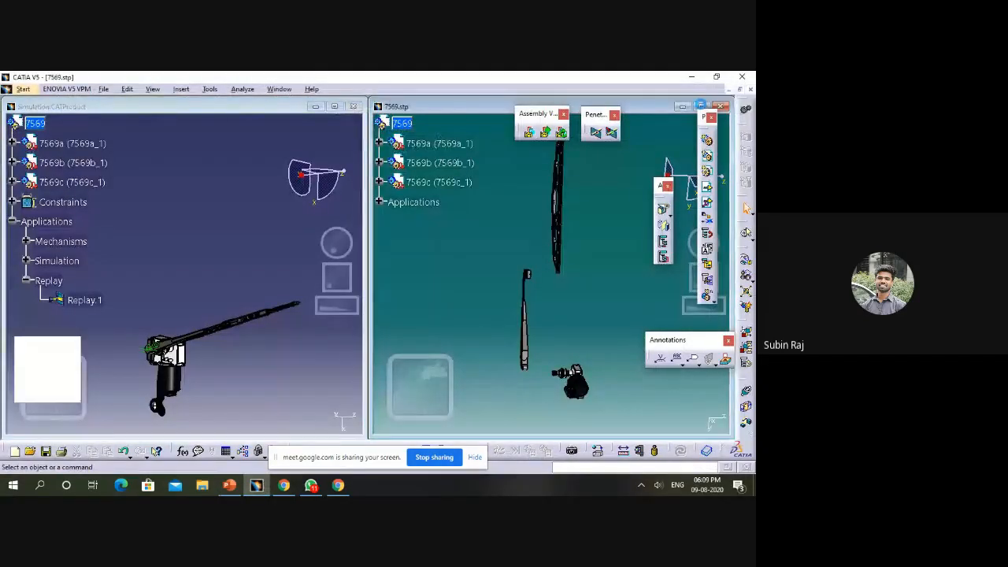
{"action": "left_click", "coordinate": [700, 106]}
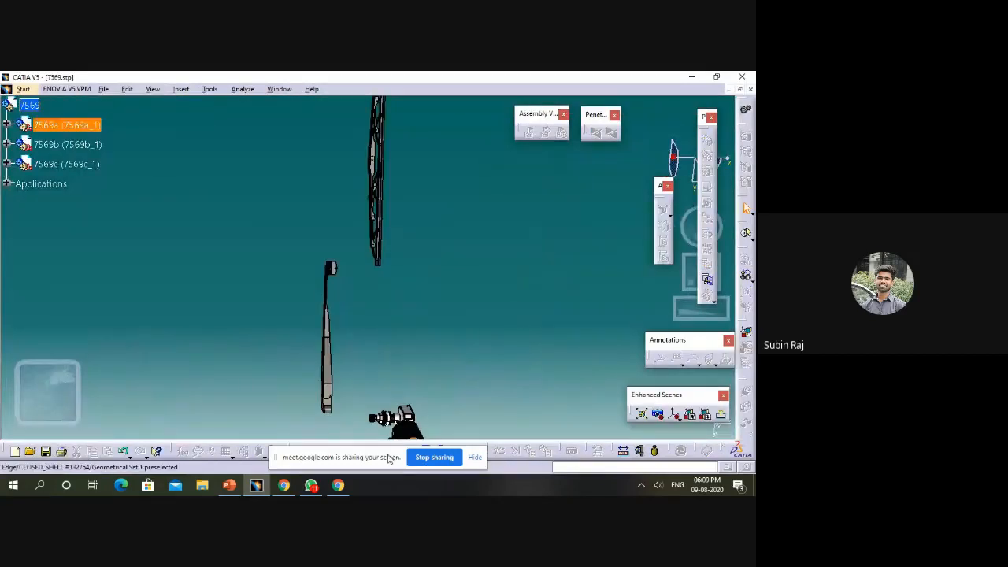
{"action": "left_click", "coordinate": [475, 458]}
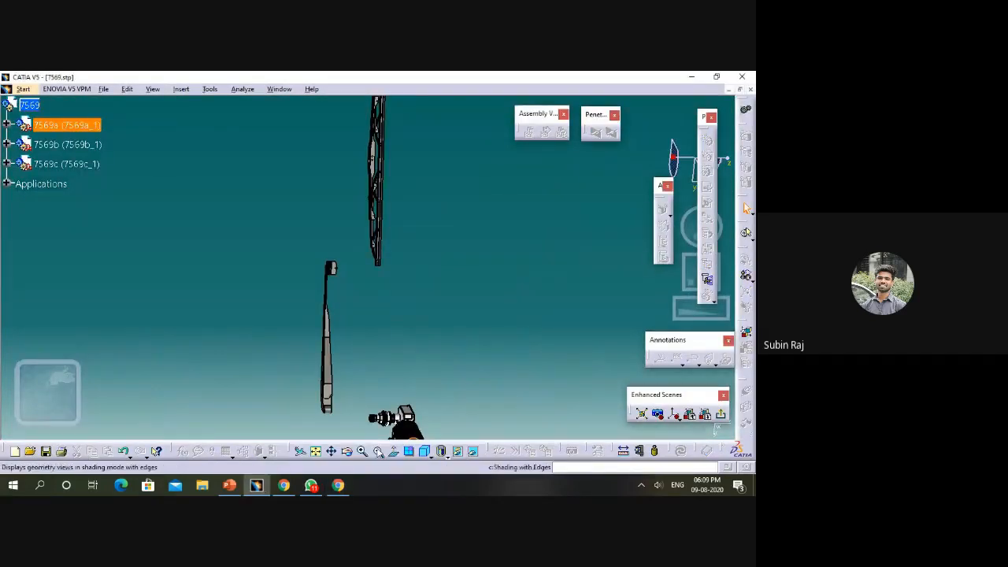
{"action": "left_click", "coordinate": [379, 452]}
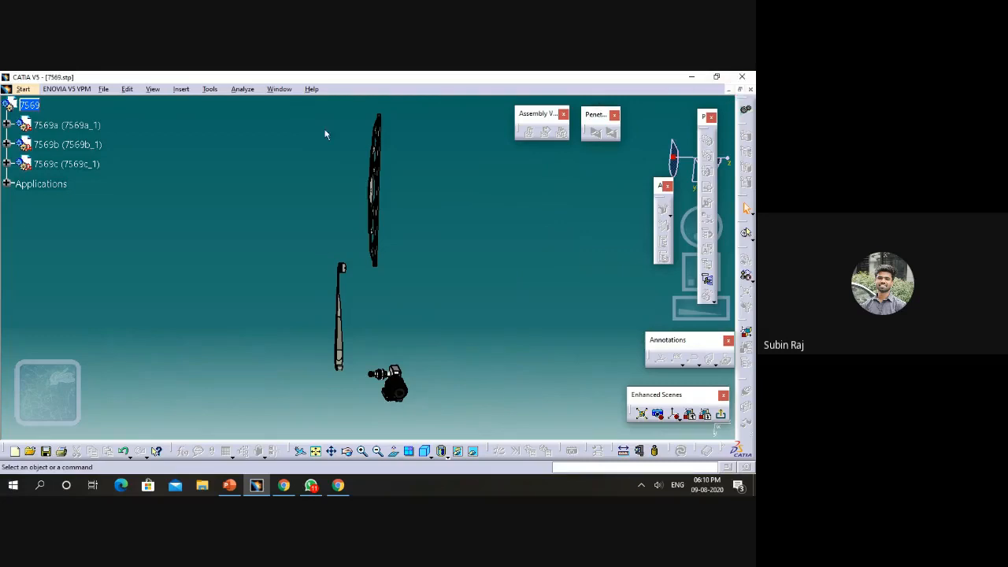
- Tile the two document windows vertically and maximize Simulation.CATProduct
{"action": "left_click", "coordinate": [284, 91]}
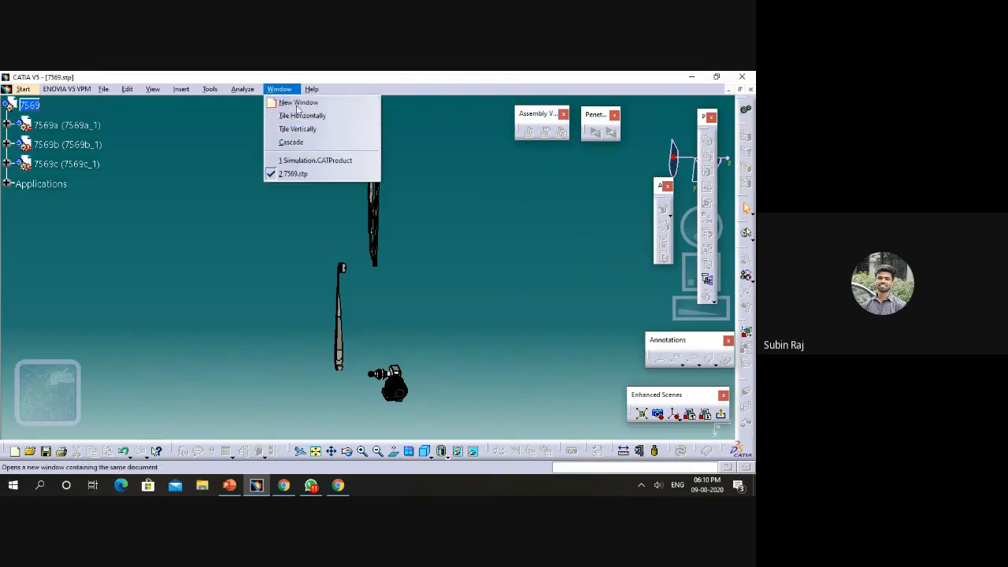
{"action": "left_click", "coordinate": [302, 129]}
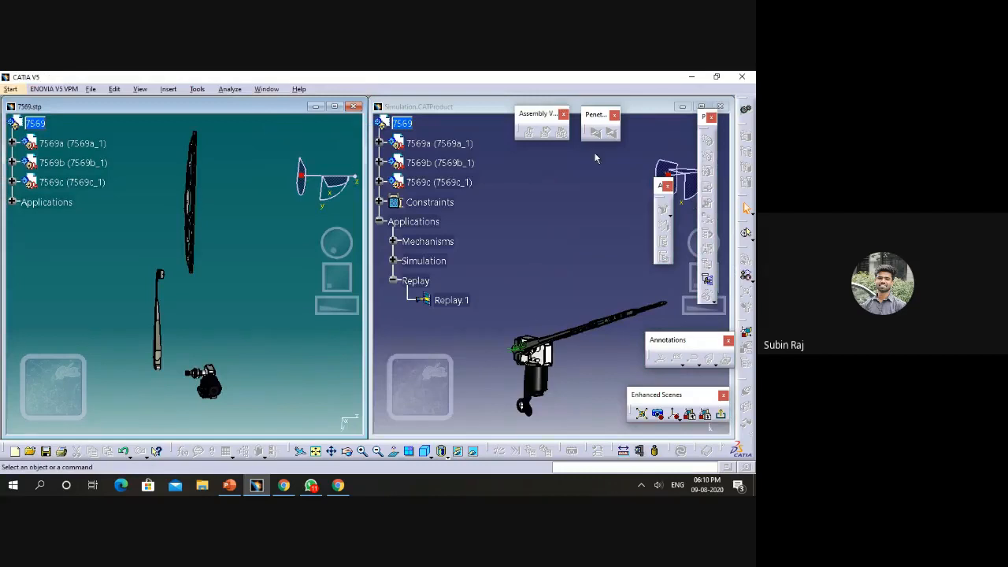
{"action": "left_click", "coordinate": [701, 106]}
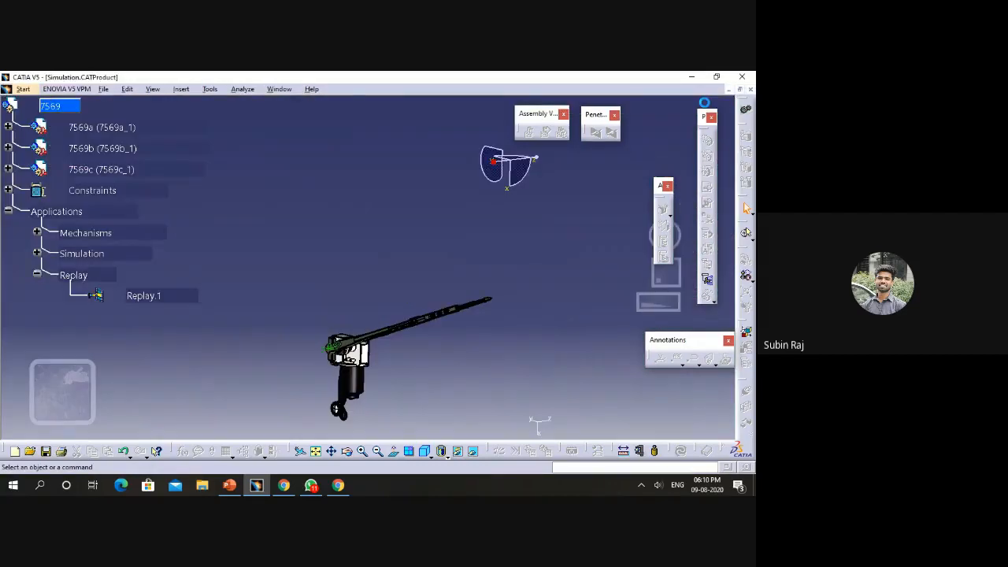
- Switch Simulation.CATProduct to the DMU Kinematics workbench and open Replay.1 in the player
{"action": "left_click", "coordinate": [23, 90]}
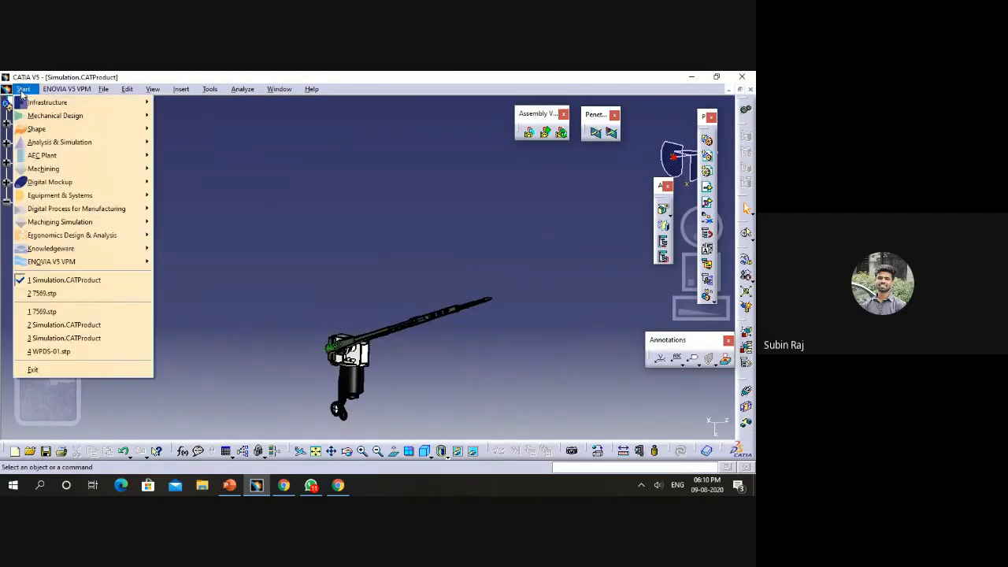
{"action": "mouse_move", "coordinate": [132, 183]}
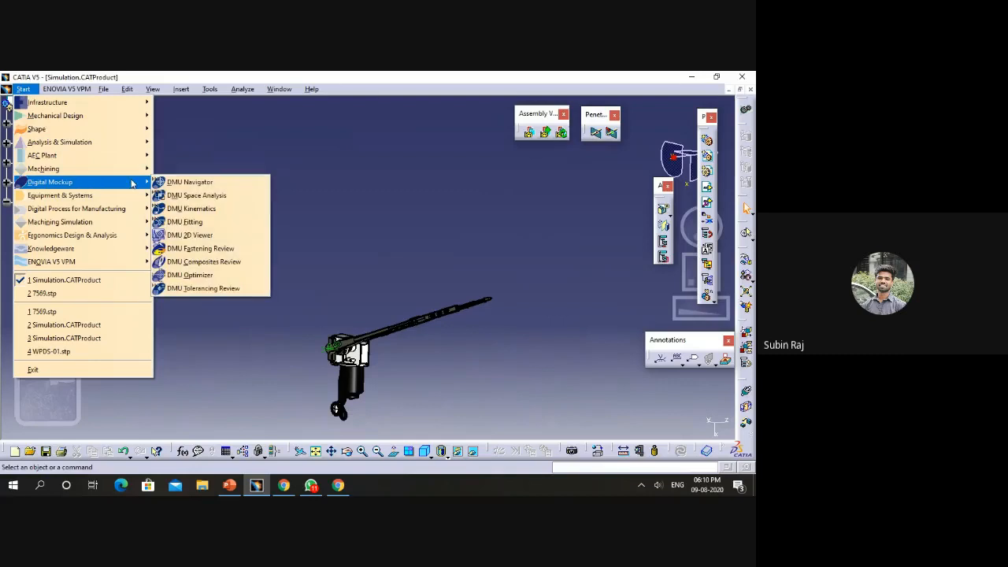
{"action": "left_click", "coordinate": [191, 209]}
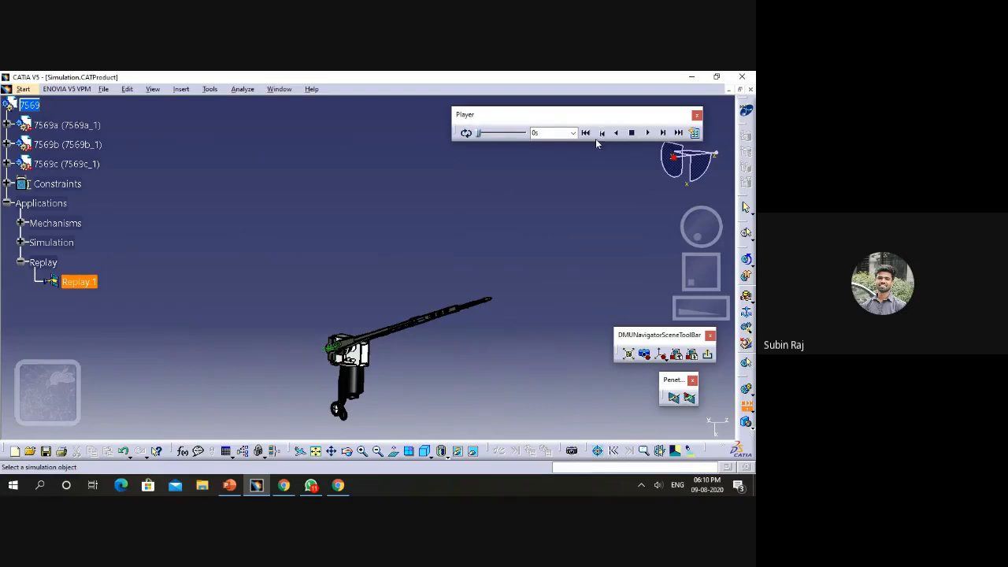
- Play Replay.1 of the wiper motion and set the player's sampling step to 0.5s
{"action": "left_click", "coordinate": [649, 133]}
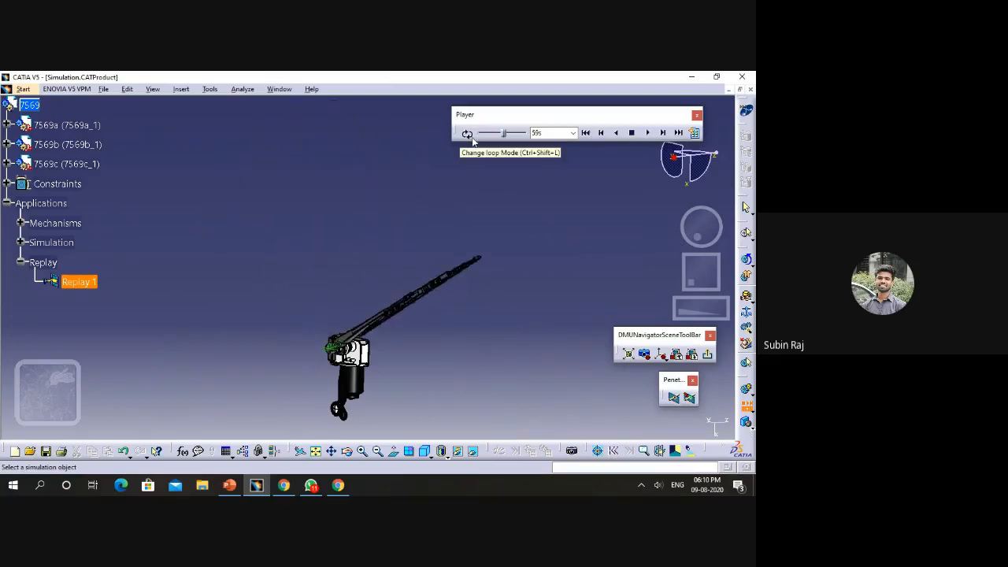
{"action": "left_click", "coordinate": [694, 132]}
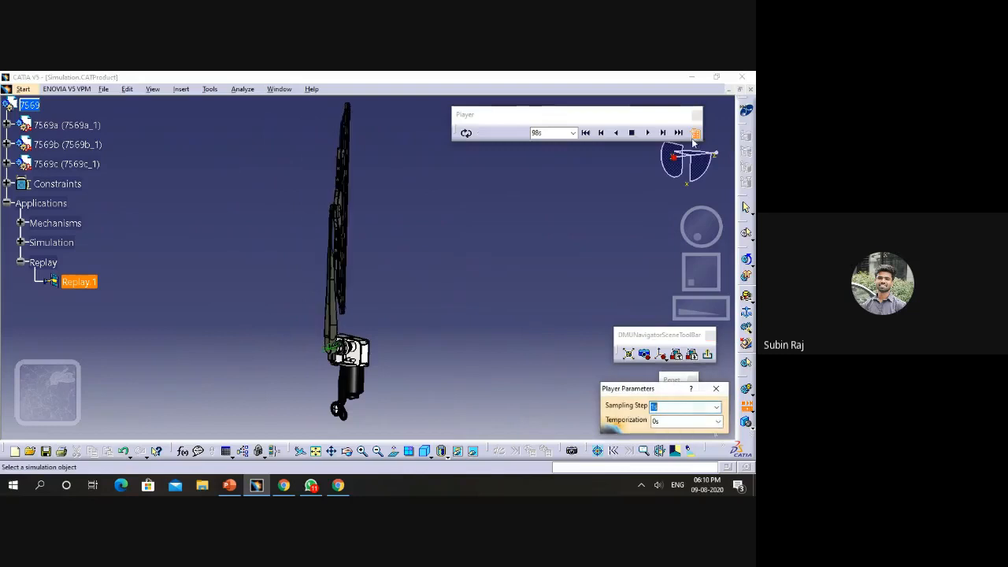
{"action": "left_click", "coordinate": [716, 407]}
{"action": "left_click", "coordinate": [666, 435]}
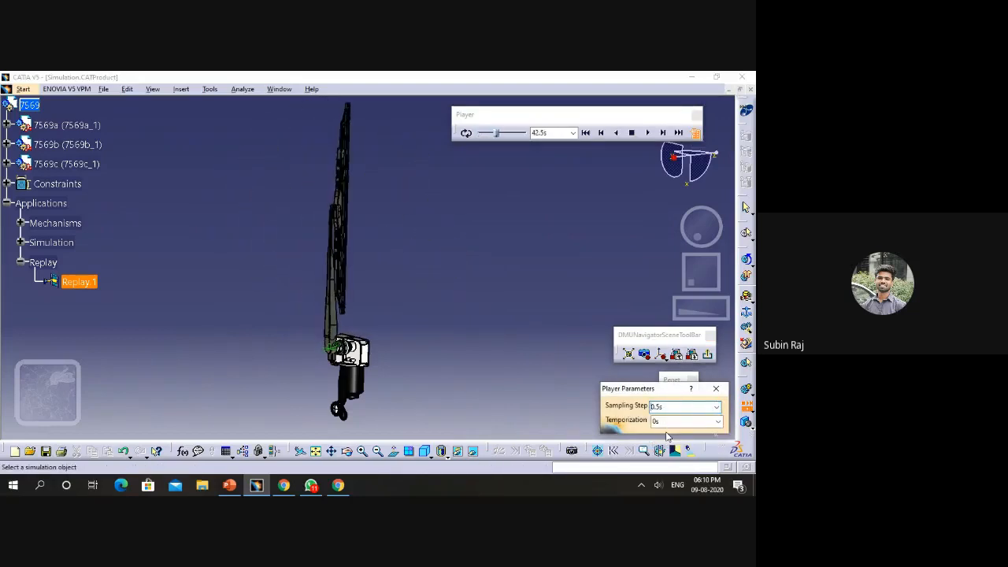
- Try the replay at a sampling step of 0.1s, followed by 0.2s
{"action": "left_click", "coordinate": [717, 407]}
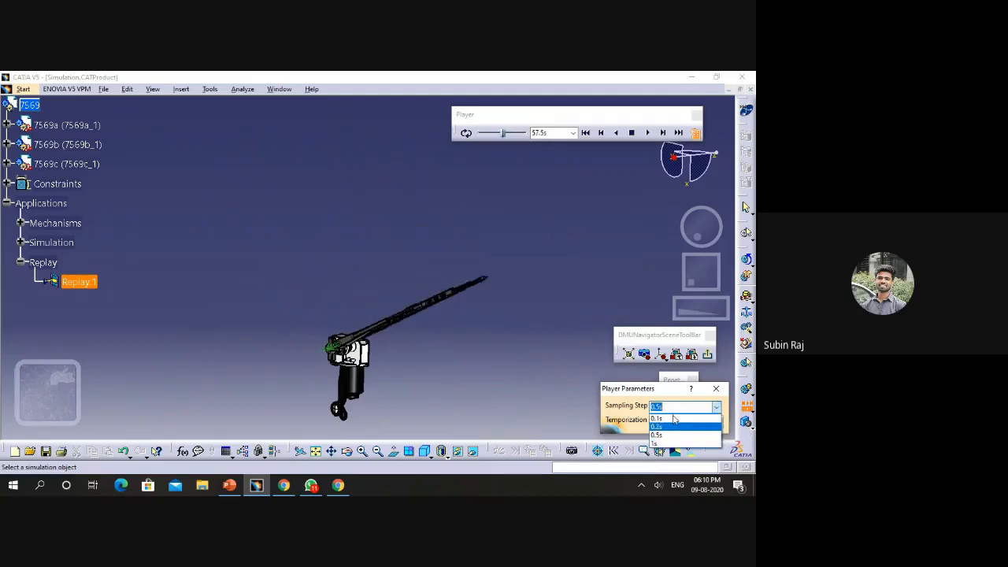
{"action": "left_click", "coordinate": [671, 417]}
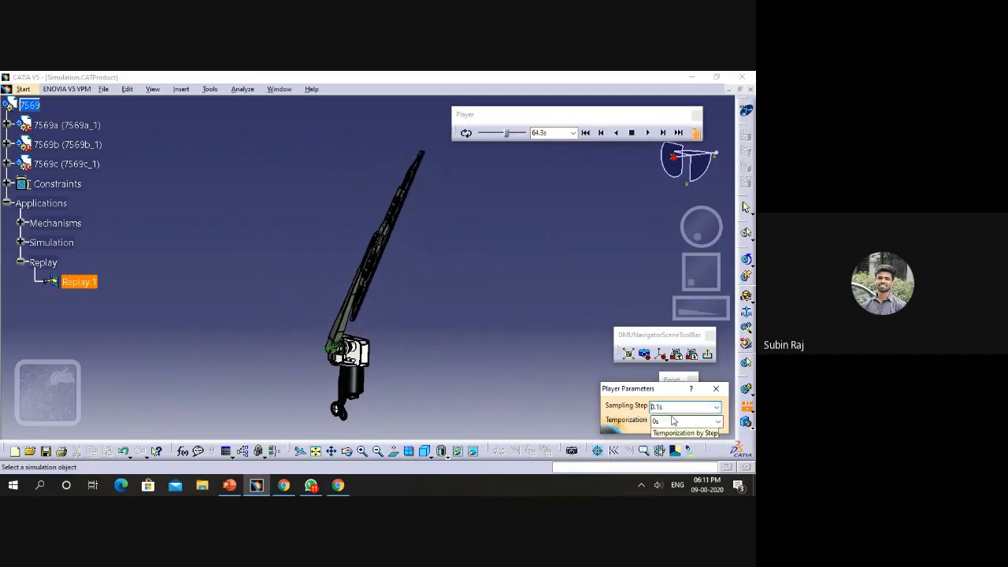
{"action": "left_click", "coordinate": [717, 406]}
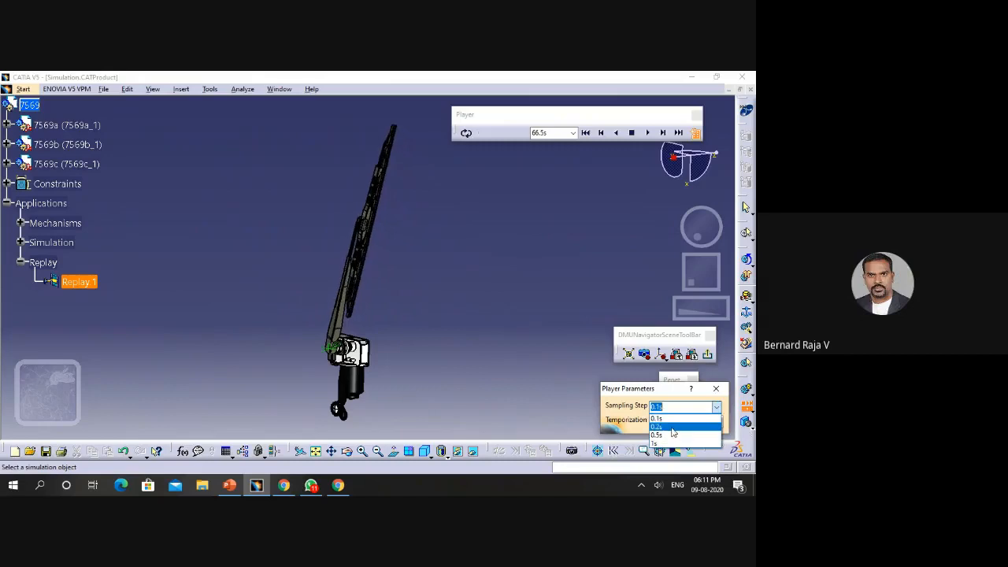
{"action": "left_click", "coordinate": [673, 427]}
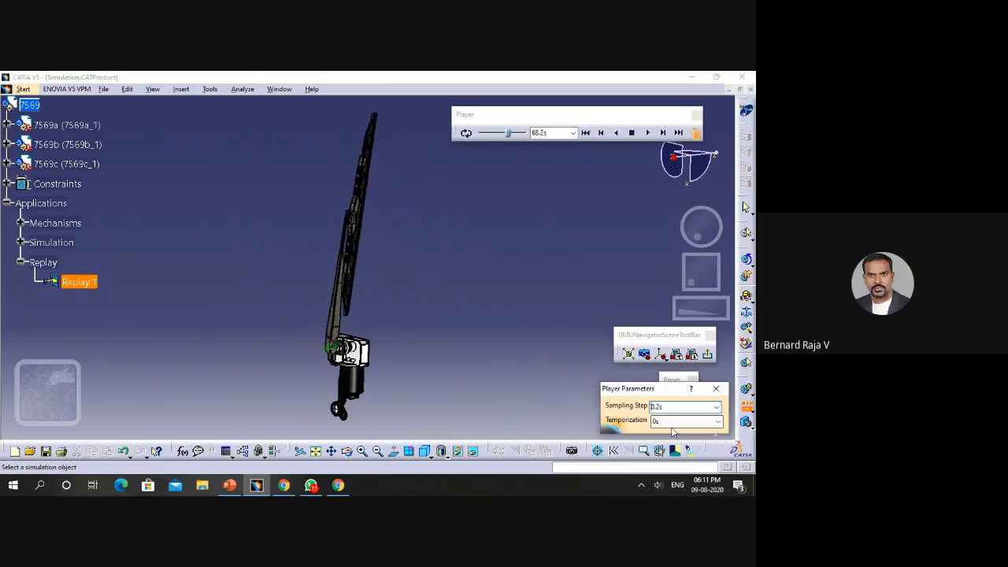
- Set the replay's sampling step to 1s, then close the player parameters and the player
{"action": "left_click", "coordinate": [717, 407]}
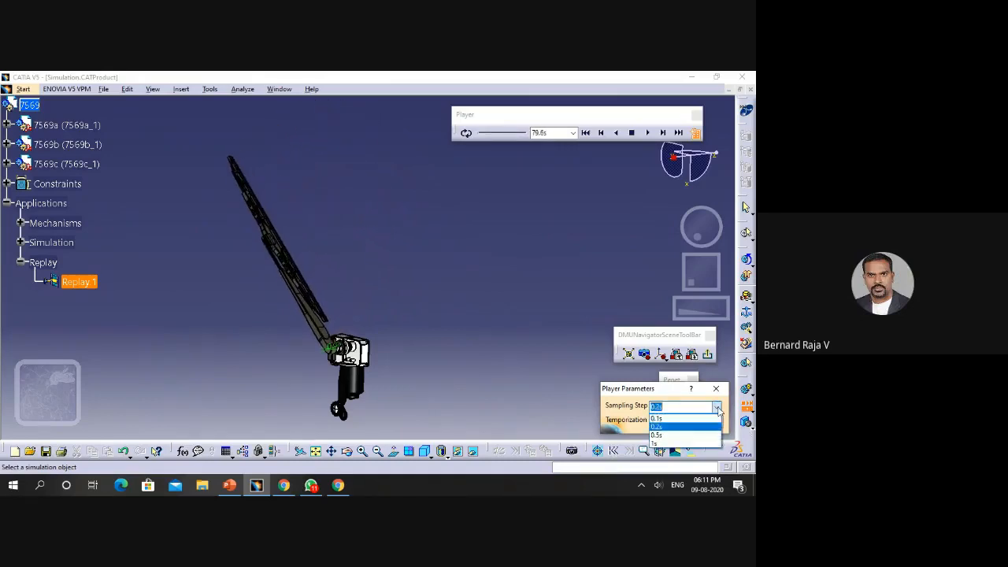
{"action": "left_click", "coordinate": [670, 444]}
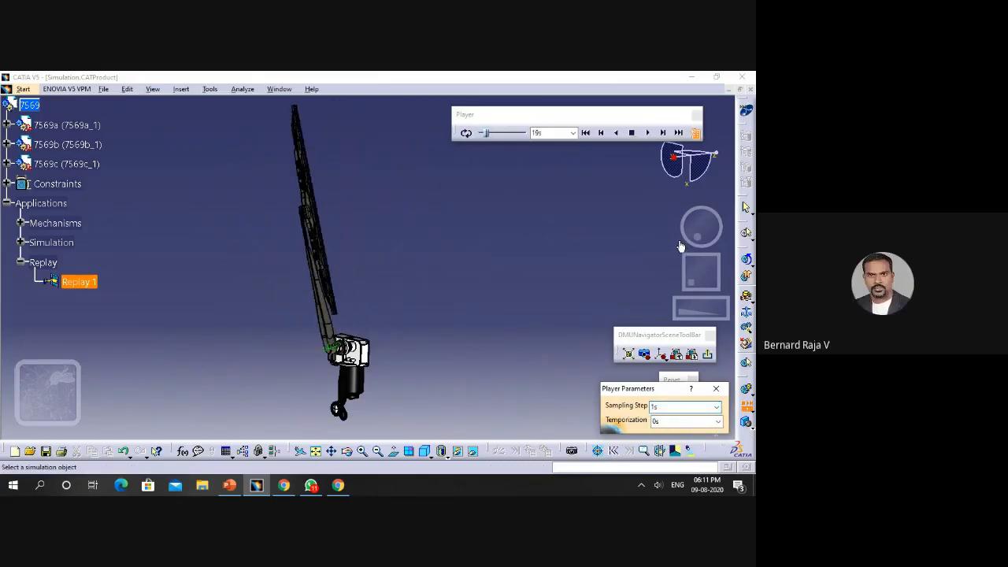
{"action": "left_click", "coordinate": [718, 389]}
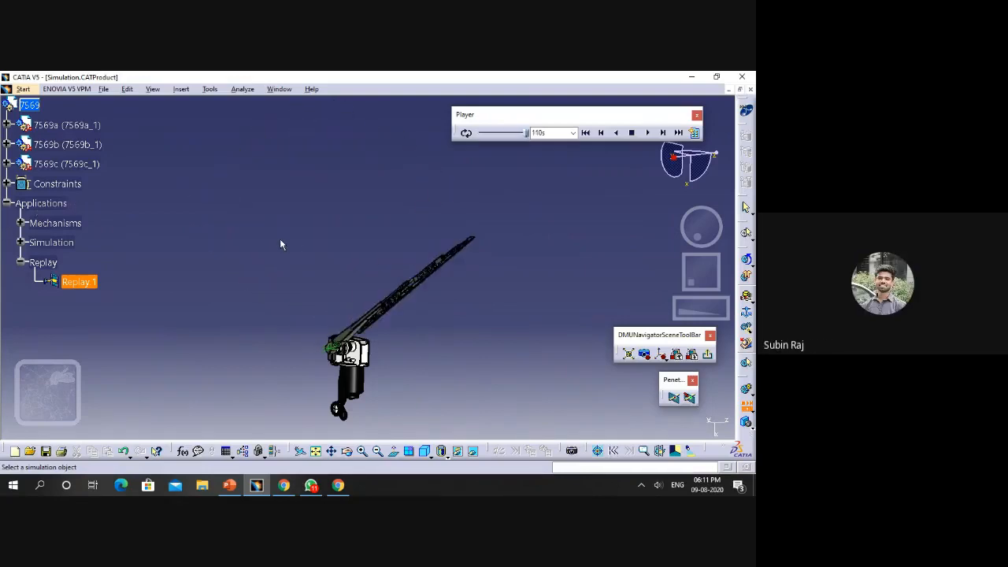
{"action": "left_click", "coordinate": [697, 116]}
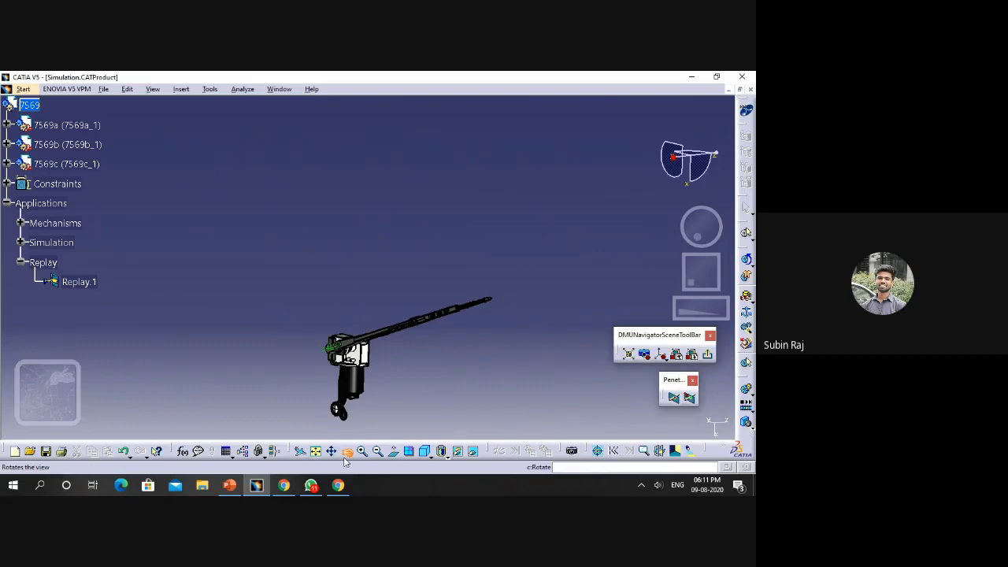
- Expand the assembly's Constraints branch and view the whole motor and wiper arm from an angle
{"action": "middle_click_drag", "start_coordinate": [512, 323], "coordinate": [483, 337]}
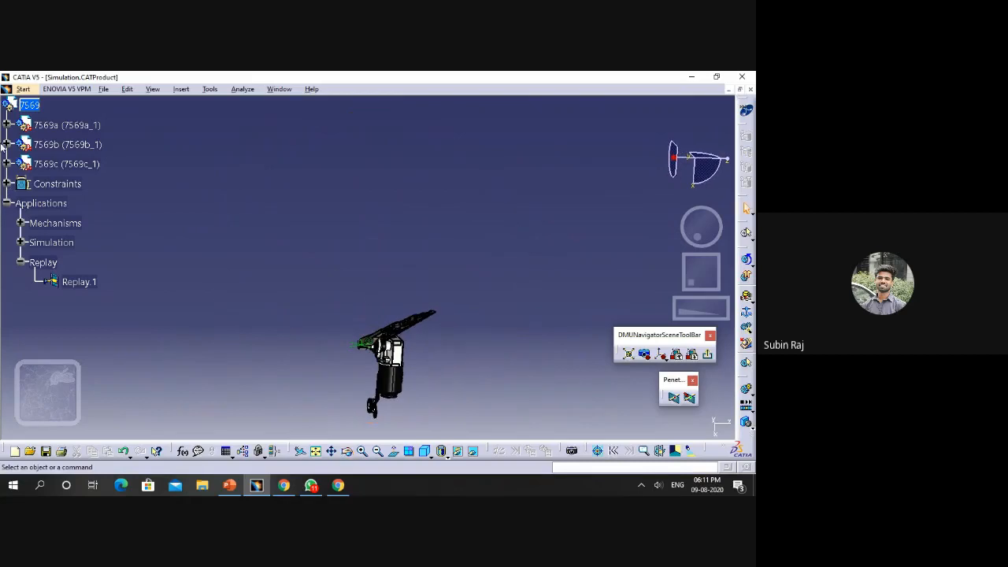
{"action": "left_click", "coordinate": [6, 184]}
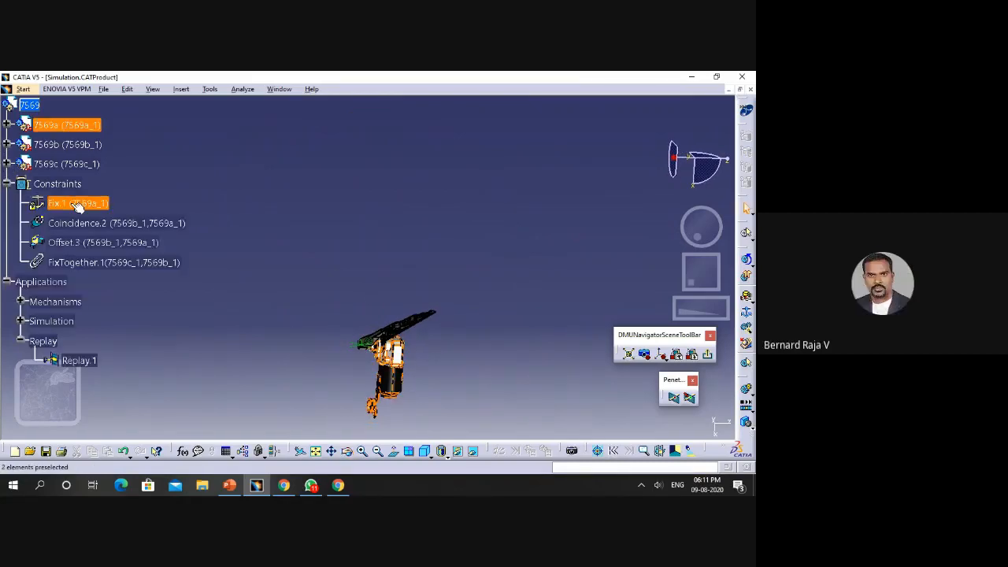
{"action": "left_click", "coordinate": [365, 452]}
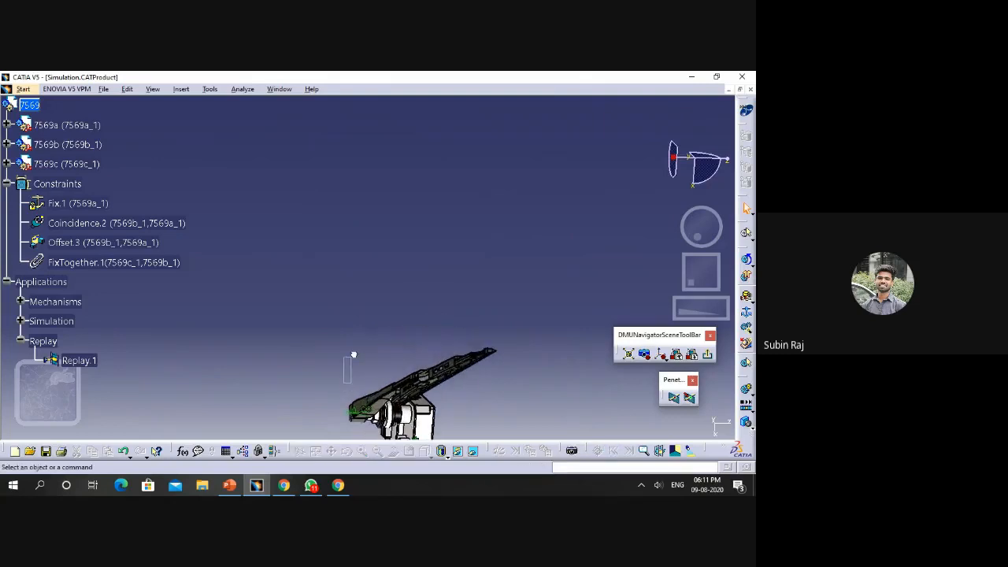
{"action": "left_click_drag", "start_coordinate": [330, 388], "coordinate": [318, 216]}
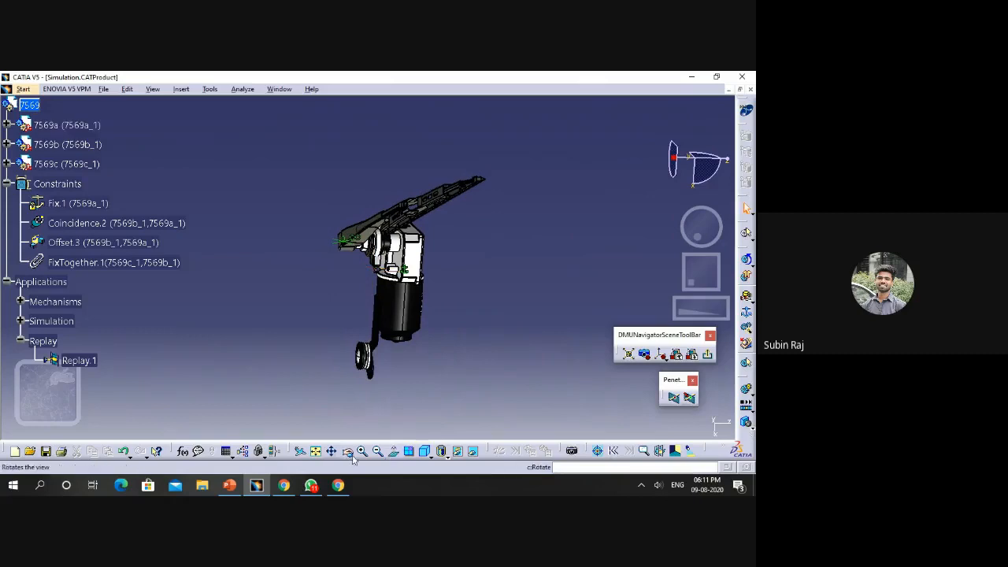
{"action": "middle_click_drag", "start_coordinate": [287, 350], "coordinate": [309, 348]}
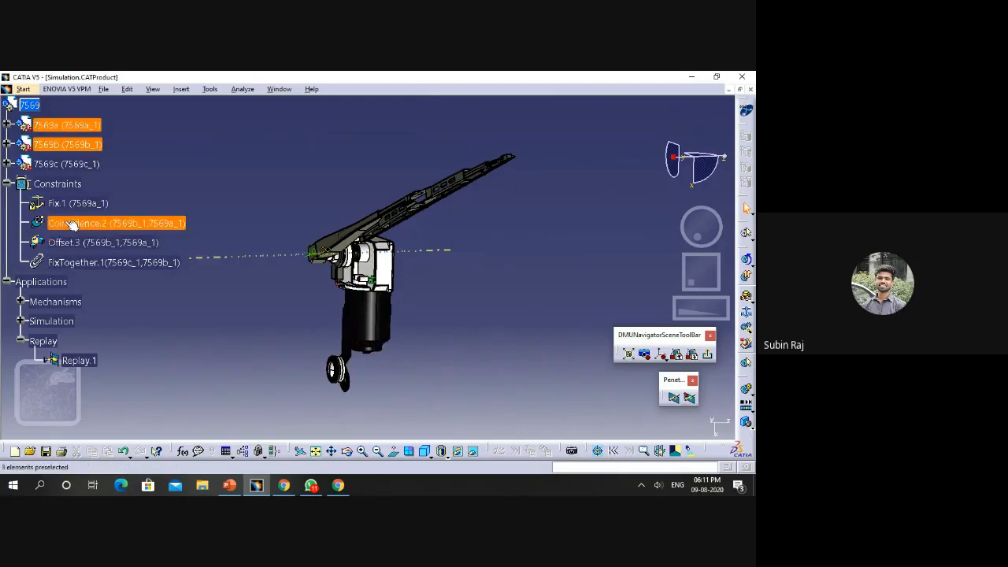
- Examine the connection between the wiper arm and the motor up close and select the side face of arm 7569b
{"action": "left_click", "coordinate": [362, 451]}
{"action": "left_click", "coordinate": [362, 451]}
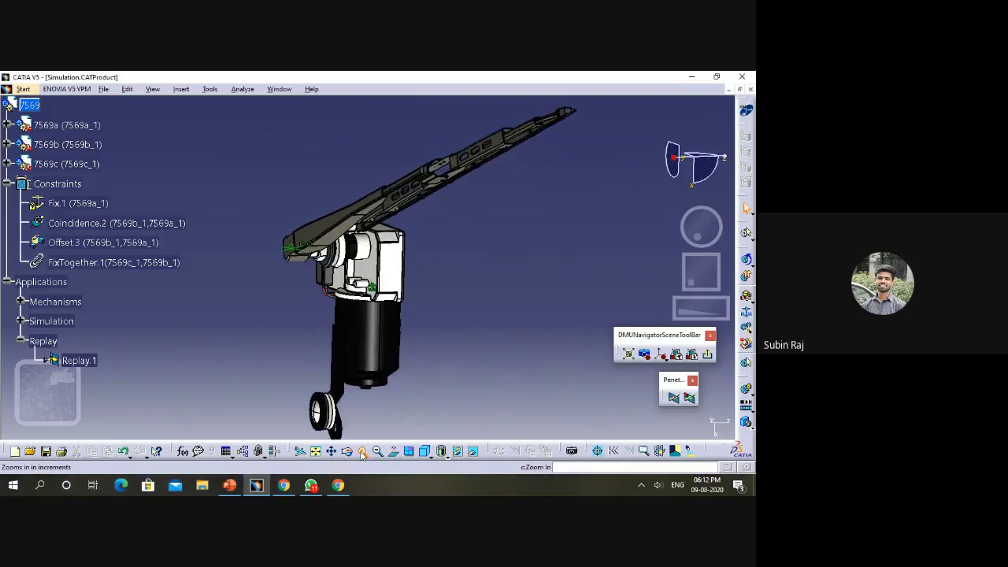
{"action": "right_click", "coordinate": [675, 158]}
{"action": "left_click", "coordinate": [600, 268]}
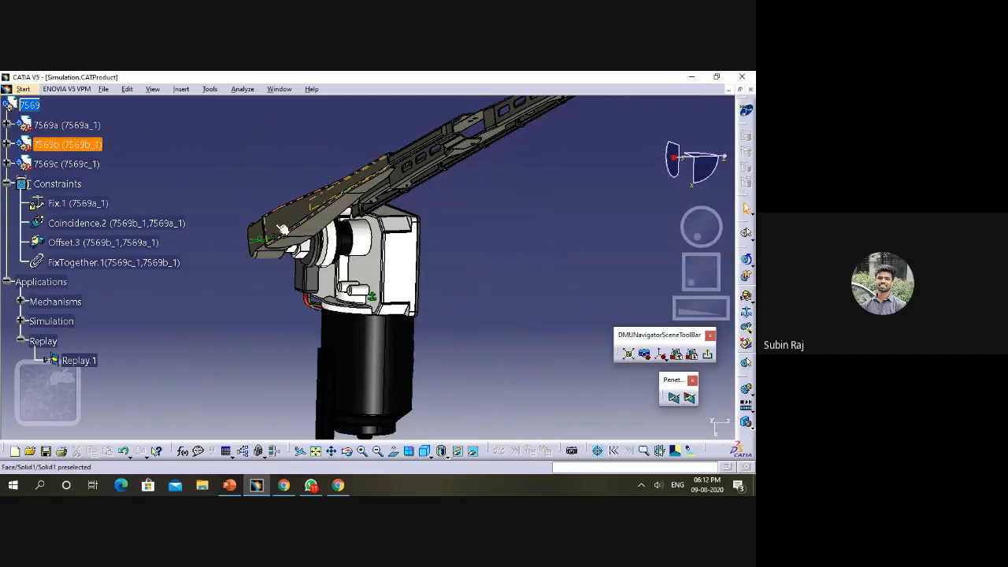
{"action": "left_click", "coordinate": [275, 233]}
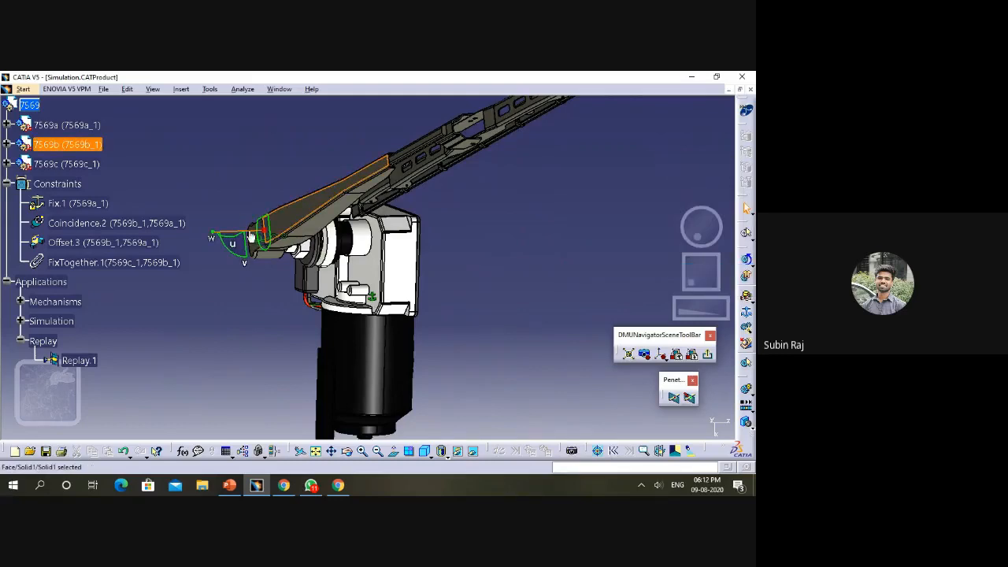
- Move wiper arm 7569b away from the motor shaft along the shaft's direction
{"action": "left_click_drag", "start_coordinate": [251, 236], "coordinate": [302, 209]}
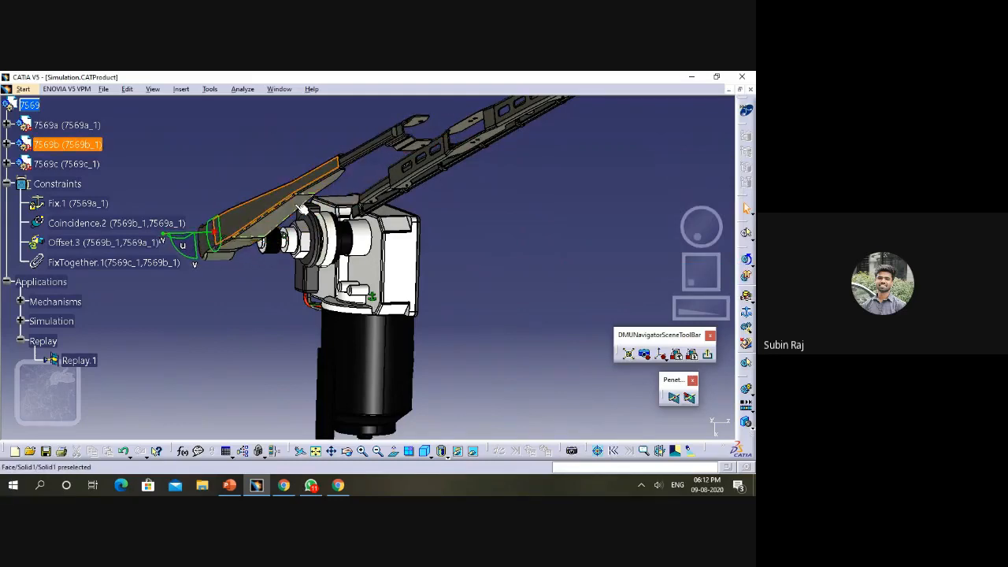
{"action": "left_click", "coordinate": [349, 452]}
{"action": "left_click_drag", "start_coordinate": [473, 238], "coordinate": [441, 240]}
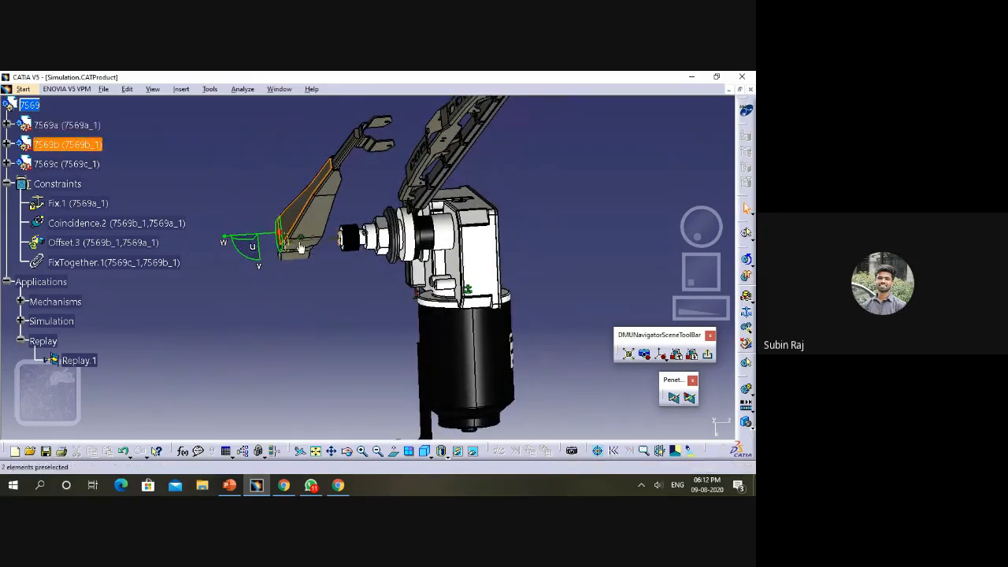
- Examine the bore of the detached wiper arm and the mating end of the motor shaft from several angles
{"action": "left_click", "coordinate": [350, 454]}
{"action": "left_click_drag", "start_coordinate": [549, 218], "coordinate": [430, 280]}
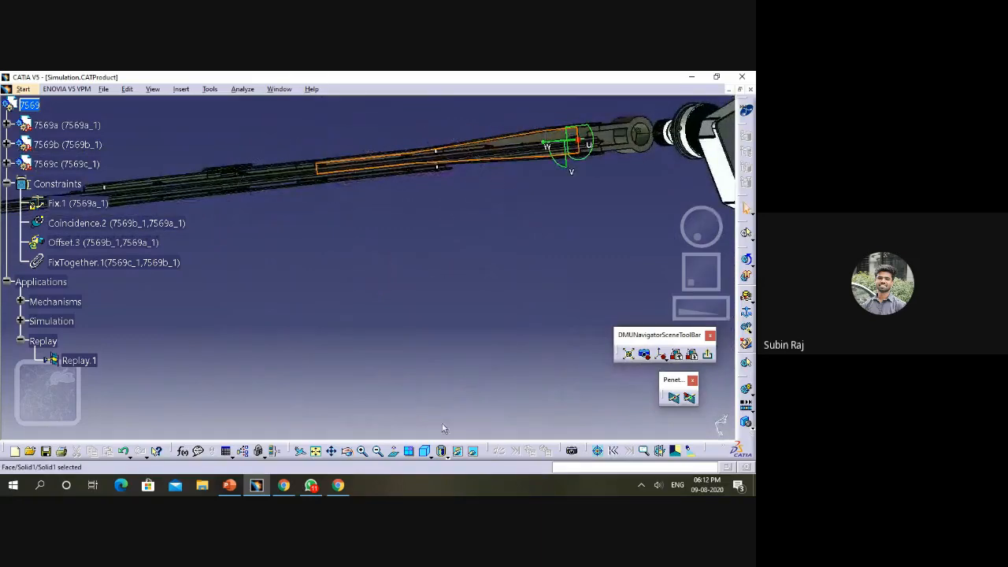
{"action": "left_click", "coordinate": [337, 452]}
{"action": "left_click_drag", "start_coordinate": [636, 162], "coordinate": [485, 283]}
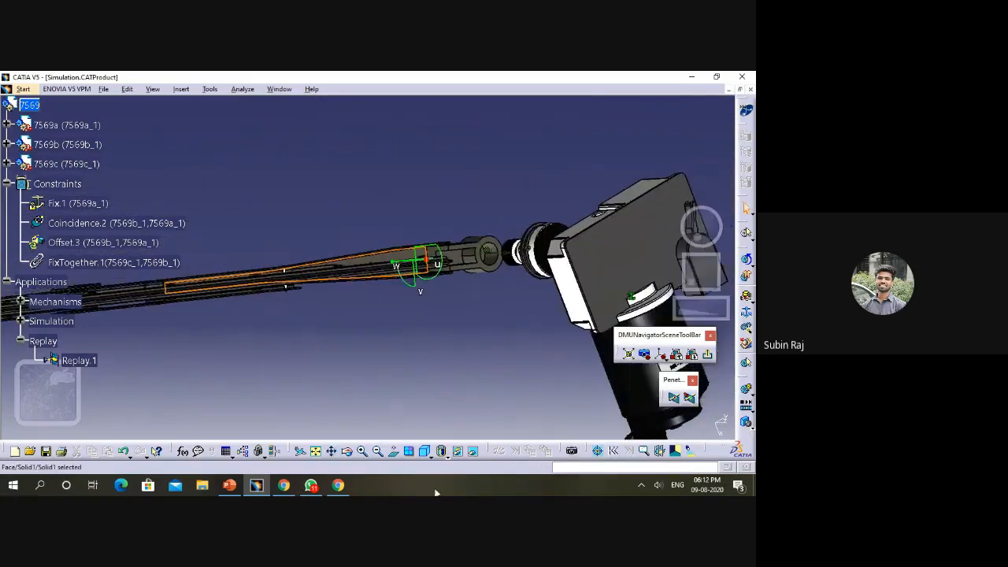
{"action": "left_click", "coordinate": [363, 452]}
{"action": "left_click", "coordinate": [363, 452]}
{"action": "left_click", "coordinate": [363, 452]}
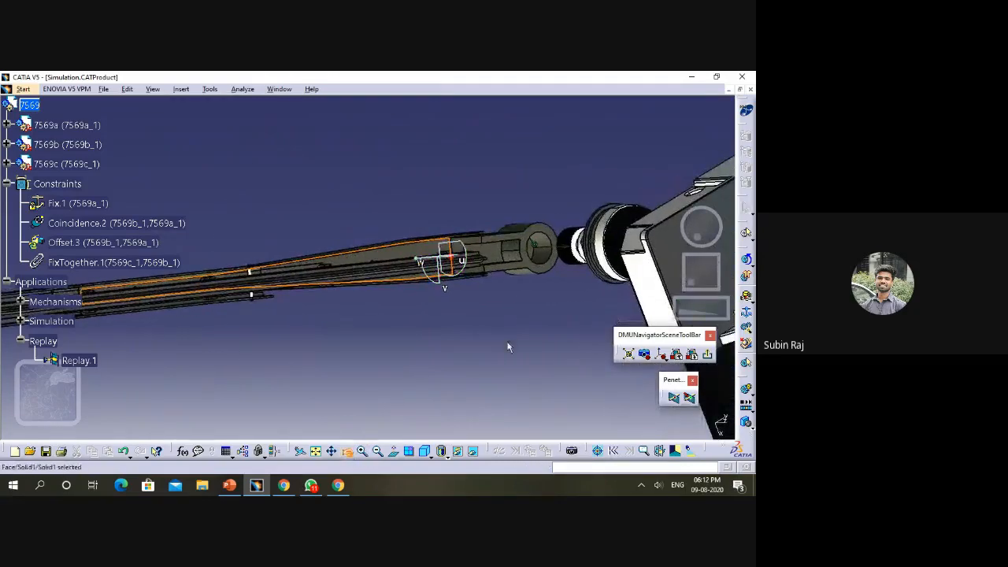
{"action": "left_click_drag", "start_coordinate": [508, 345], "coordinate": [494, 352]}
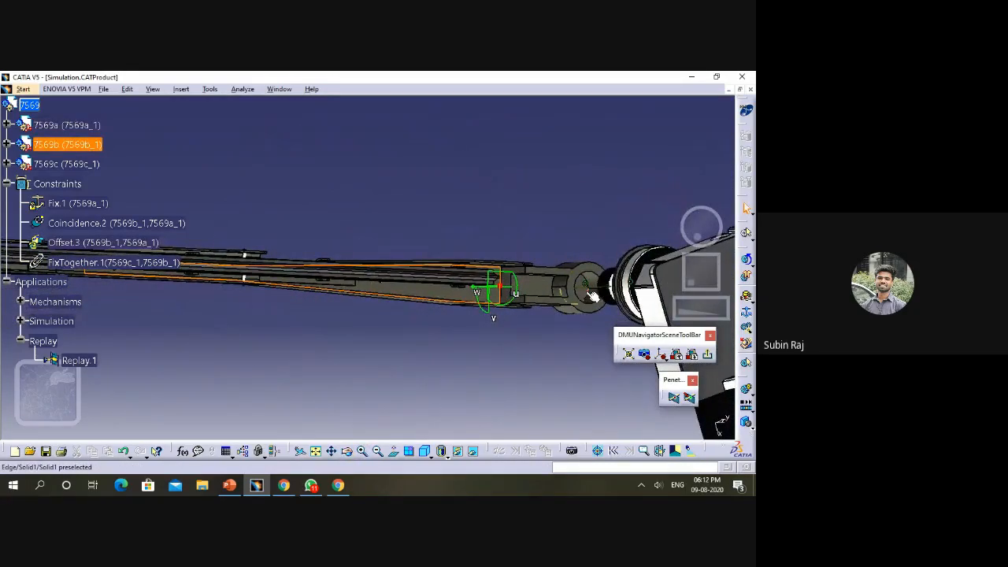
{"action": "left_click_drag", "start_coordinate": [379, 381], "coordinate": [508, 355]}
{"action": "left_click", "coordinate": [348, 452]}
{"action": "left_click_drag", "start_coordinate": [304, 341], "coordinate": [317, 316]}
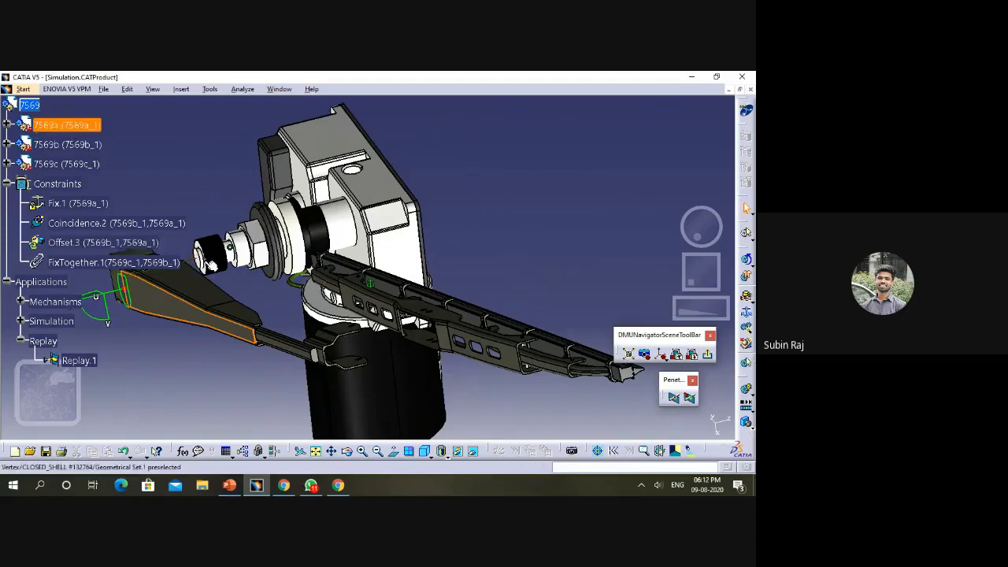
{"action": "left_click", "coordinate": [196, 261]}
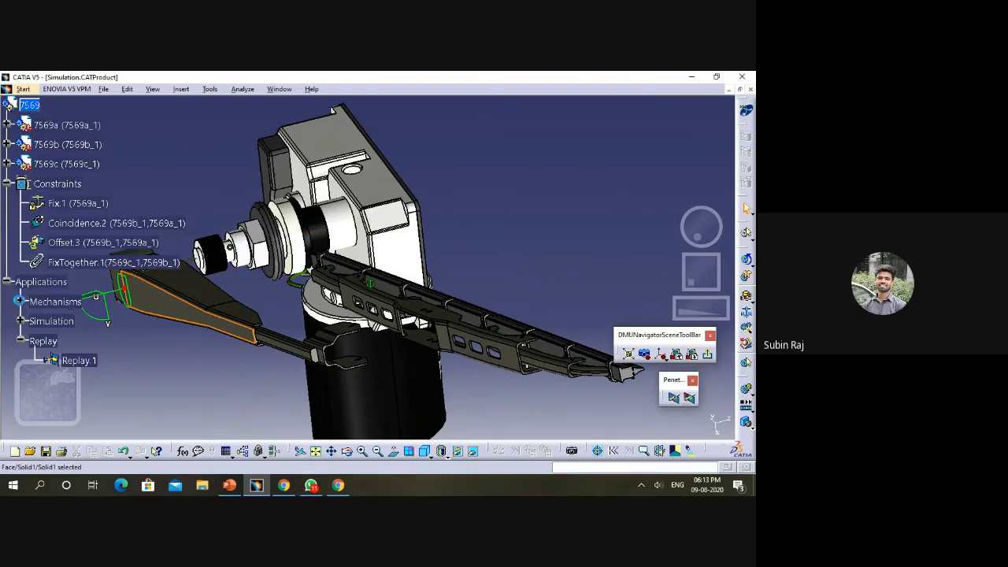
- Expand Mechanism.1 and its Joints branch to review the revolute and rigid joints
{"action": "left_click", "coordinate": [19, 301]}
{"action": "left_click", "coordinate": [35, 322]}
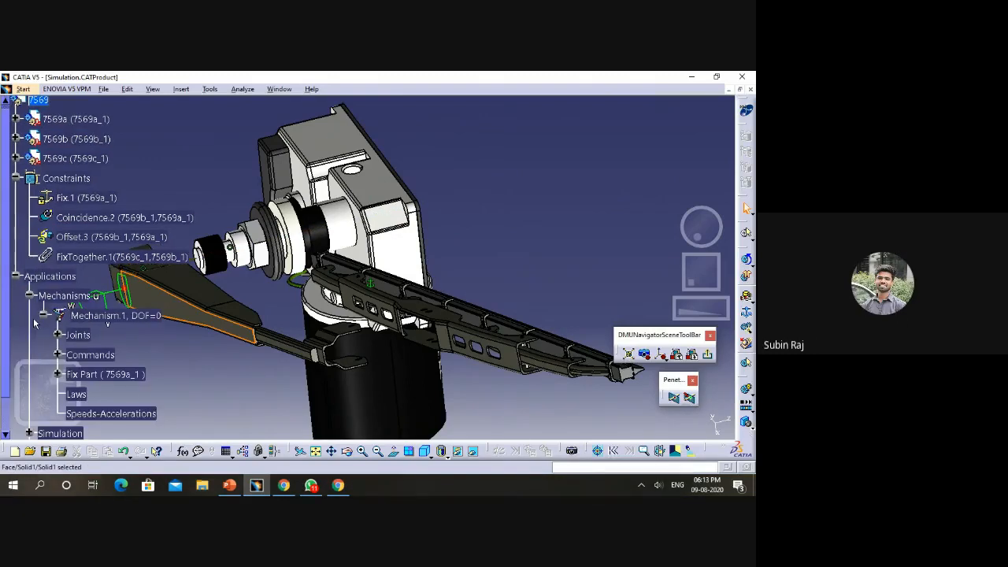
{"action": "scroll", "coordinate": [72, 329], "scroll_direction": "down", "scroll_amount": 5}
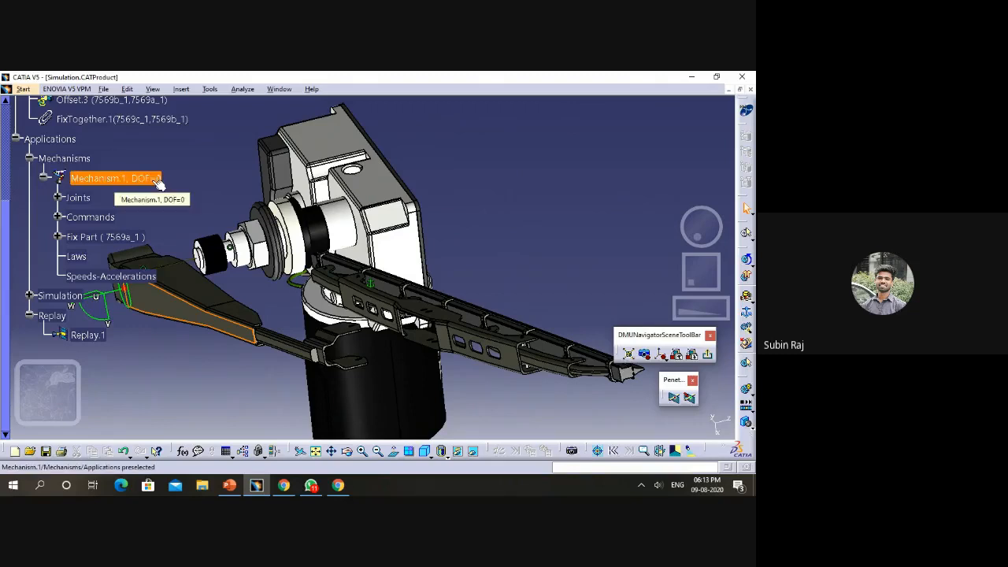
{"action": "left_click", "coordinate": [57, 199]}
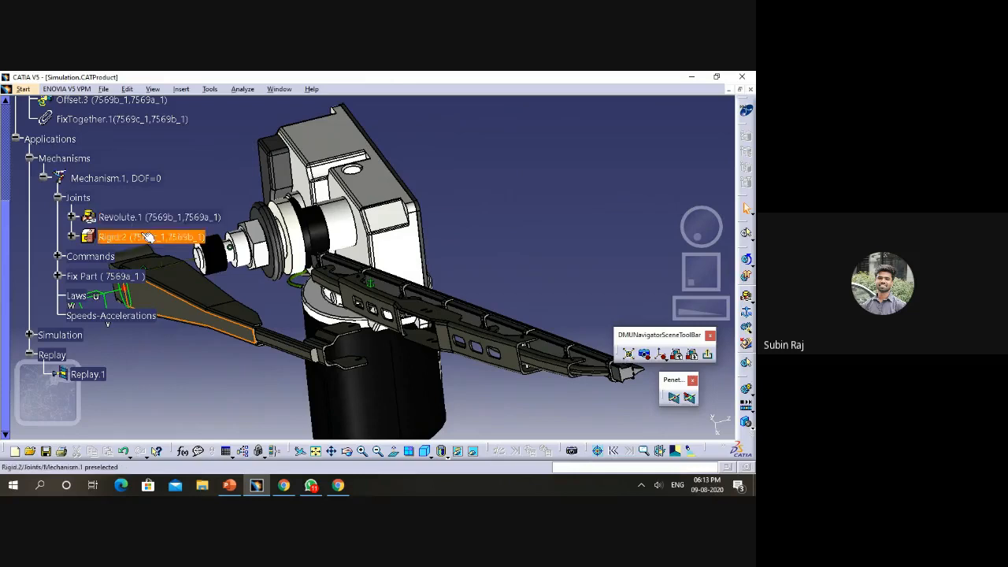
{"action": "scroll", "coordinate": [148, 236], "scroll_direction": "down", "scroll_amount": 1}
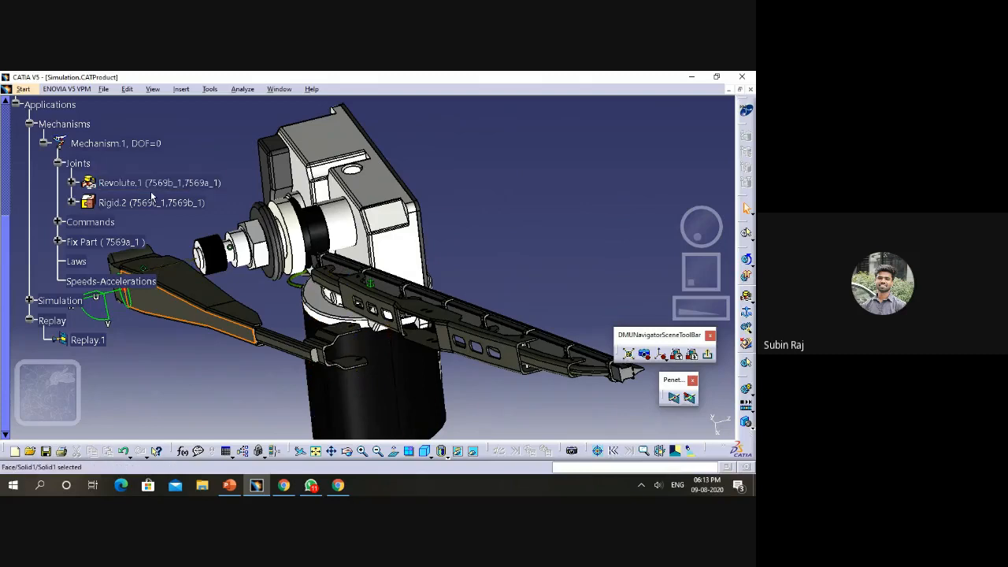
{"action": "scroll", "coordinate": [130, 201], "scroll_direction": "down", "scroll_amount": 3}
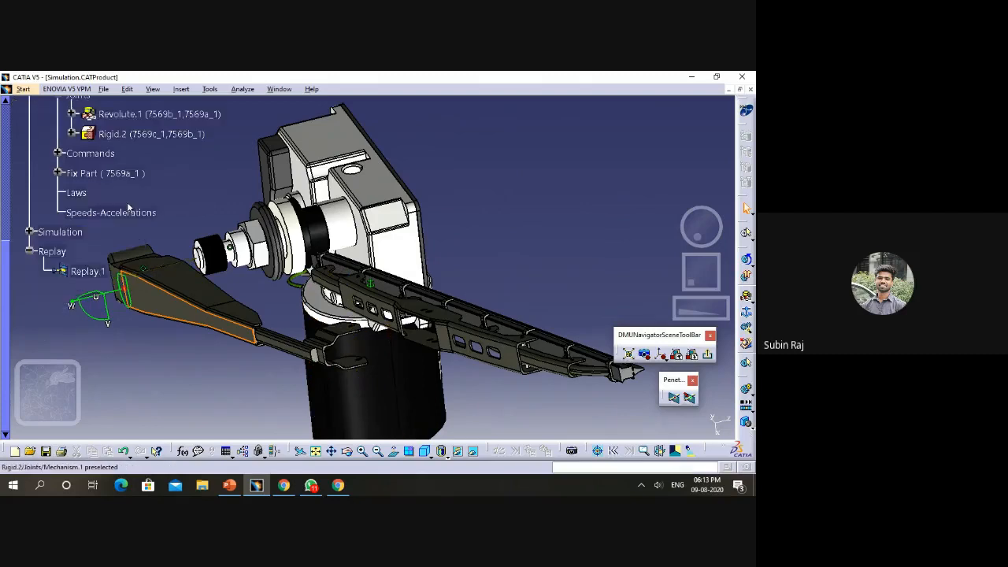
- Expand the mechanism's Commands and Fix Part branches, and view the properties of Command.1 without changing them
{"action": "left_click", "coordinate": [58, 154]}
{"action": "scroll", "coordinate": [133, 191], "scroll_direction": "down", "scroll_amount": 1}
{"action": "scroll", "coordinate": [146, 174], "scroll_direction": "up", "scroll_amount": 1}
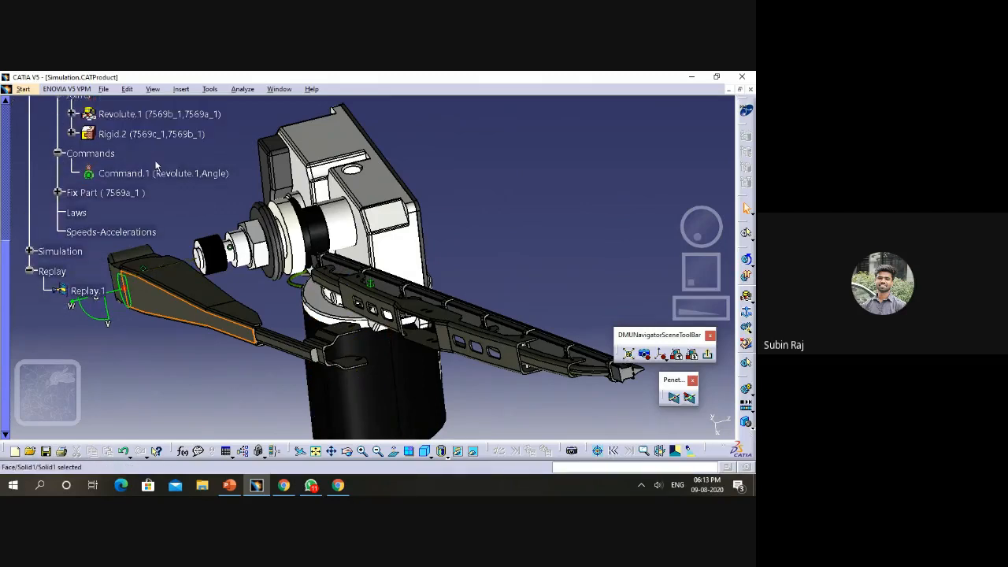
{"action": "double_click", "coordinate": [156, 175]}
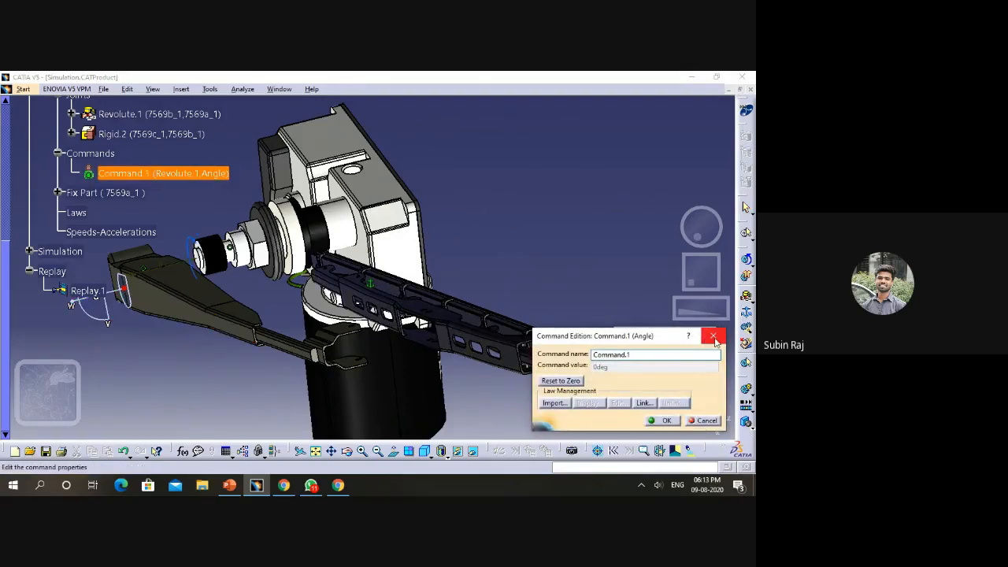
{"action": "left_click", "coordinate": [713, 337]}
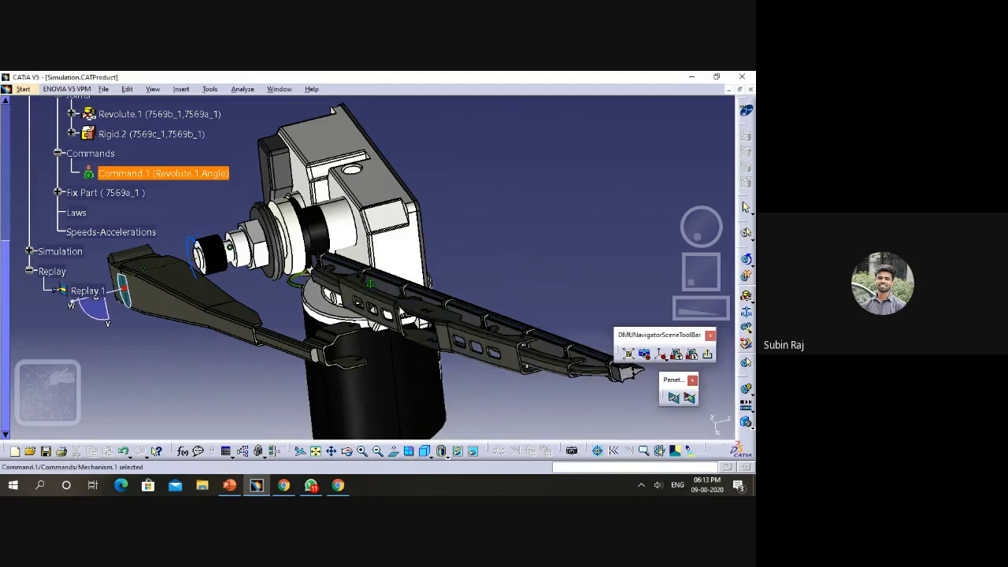
{"action": "left_click", "coordinate": [54, 192]}
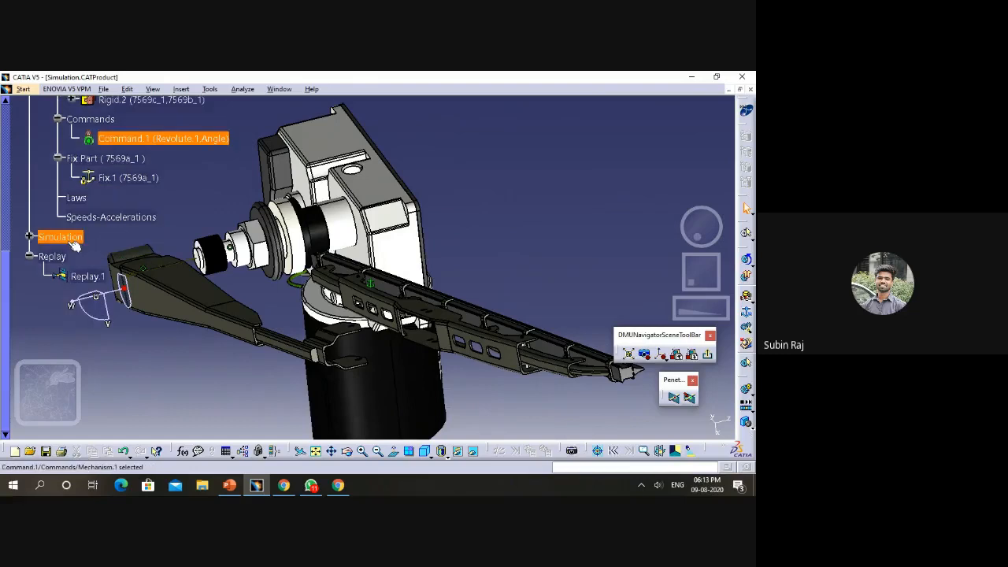
- Collapse the Mechanisms branch and expand Simulation down to the mechanism inside Simulation.5
{"action": "scroll", "coordinate": [56, 221], "scroll_direction": "up", "scroll_amount": 3}
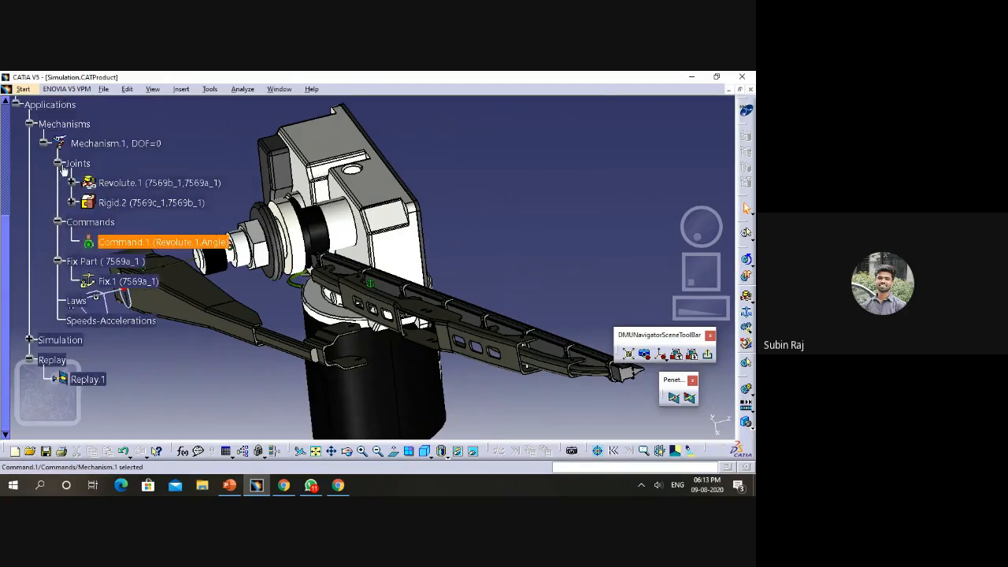
{"action": "left_click", "coordinate": [57, 163]}
{"action": "left_click", "coordinate": [43, 143]}
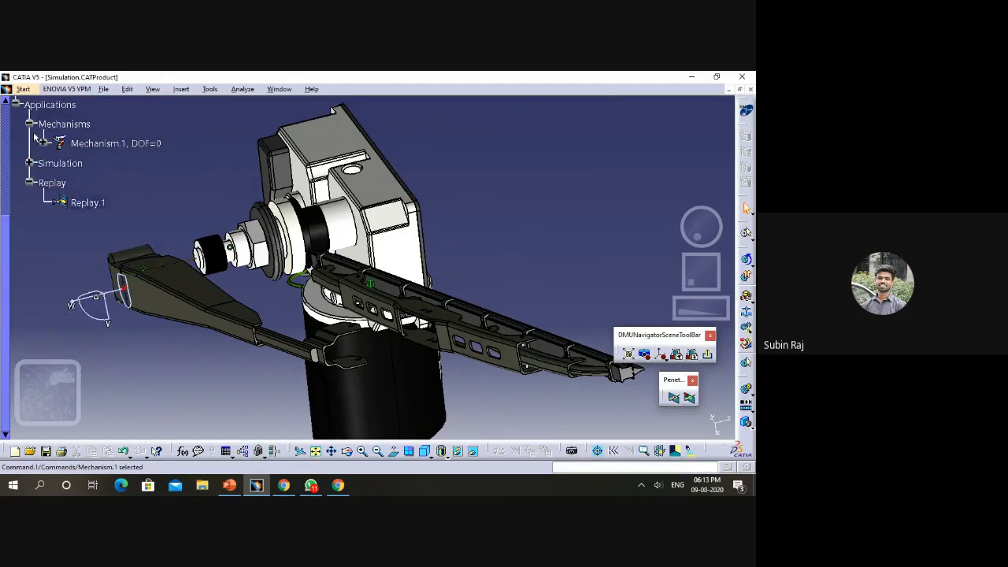
{"action": "left_click", "coordinate": [29, 124]}
{"action": "left_click", "coordinate": [29, 143]}
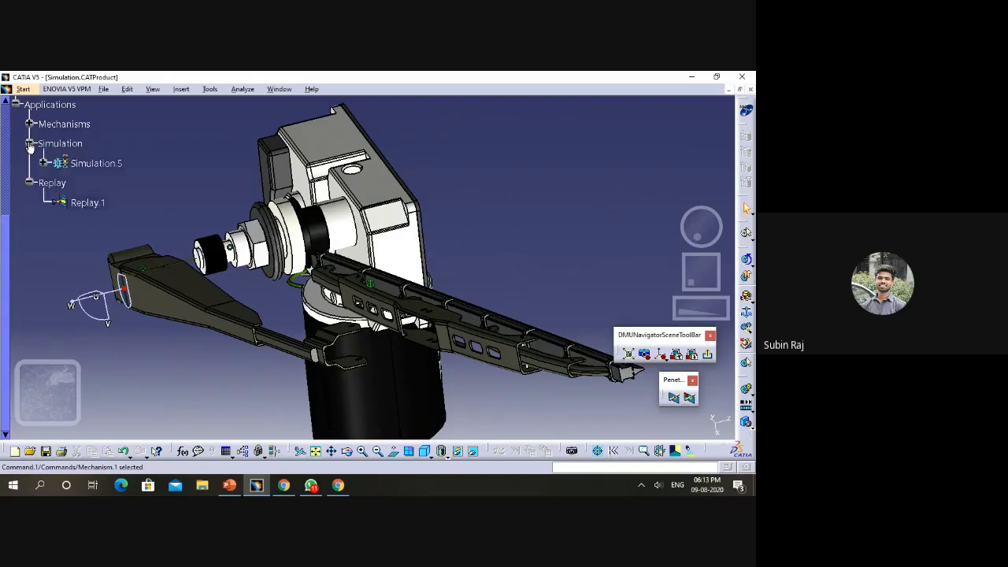
{"action": "left_click", "coordinate": [44, 163]}
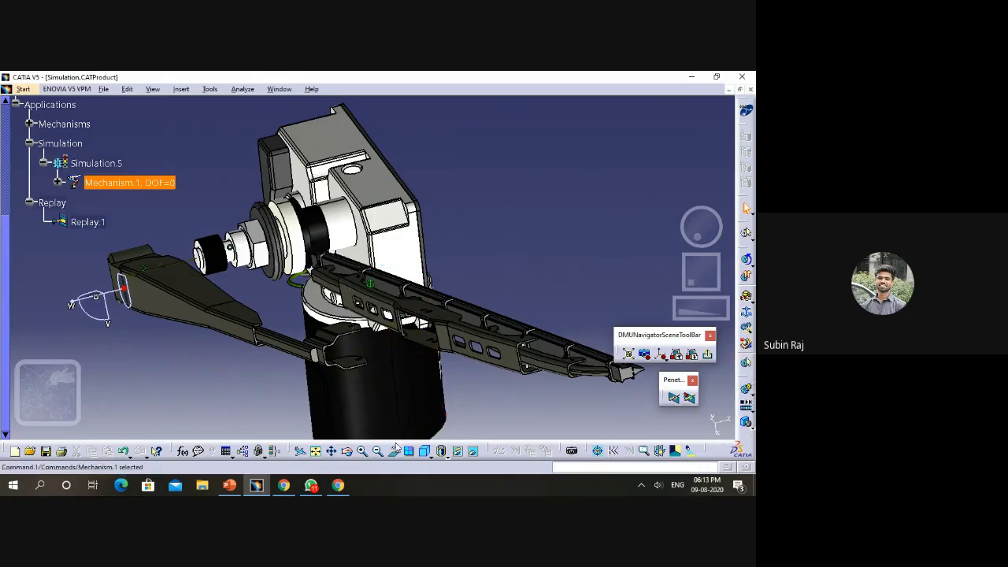
- View the Compile Simulation settings for Simulation.5 and close them without generating a replay
{"action": "left_click", "coordinate": [348, 455]}
{"action": "mouse_move", "coordinate": [495, 199]}
{"action": "left_mouse_down"}
{"action": "mouse_move", "coordinate": [506, 221]}
{"action": "mouse_move", "coordinate": [488, 185]}
{"action": "mouse_move", "coordinate": [506, 209]}
{"action": "mouse_move", "coordinate": [502, 202]}
{"action": "left_mouse_up"}
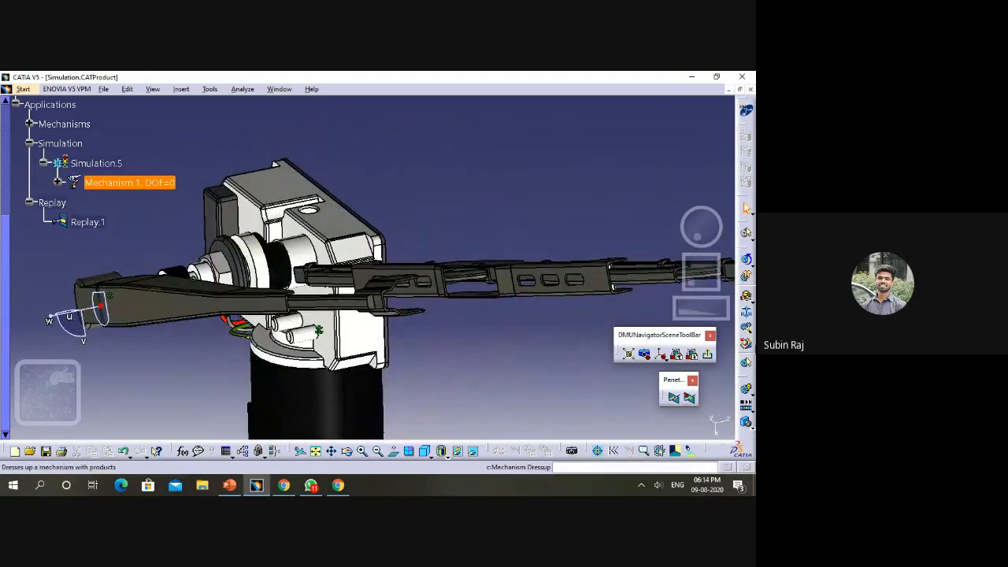
{"action": "left_click", "coordinate": [746, 402]}
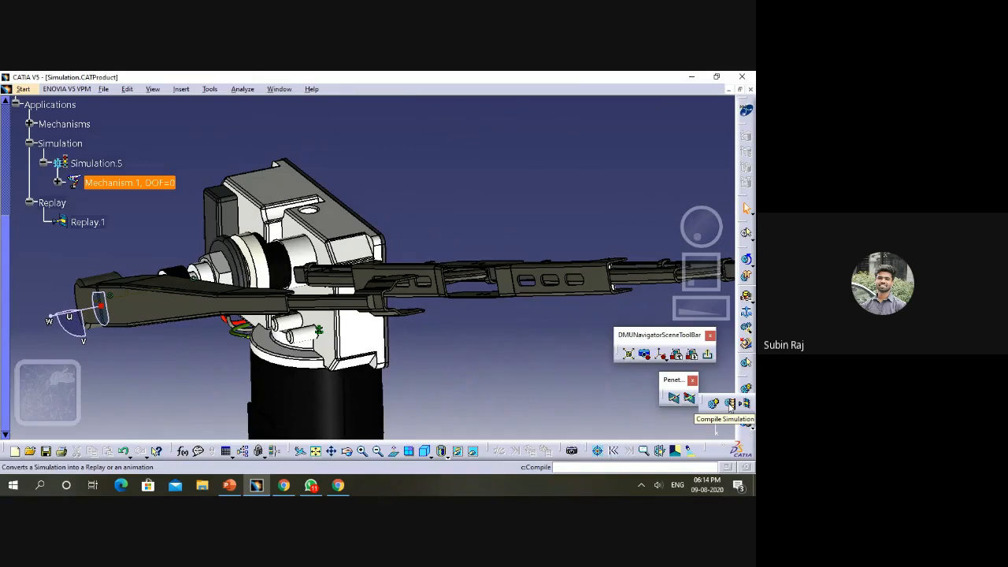
{"action": "left_click", "coordinate": [731, 404]}
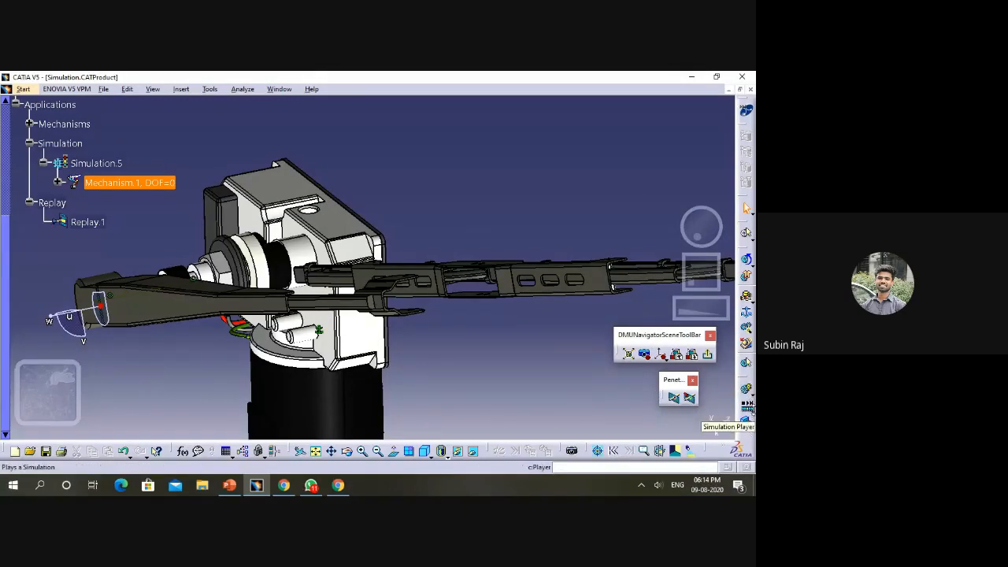
{"action": "left_click", "coordinate": [746, 410]}
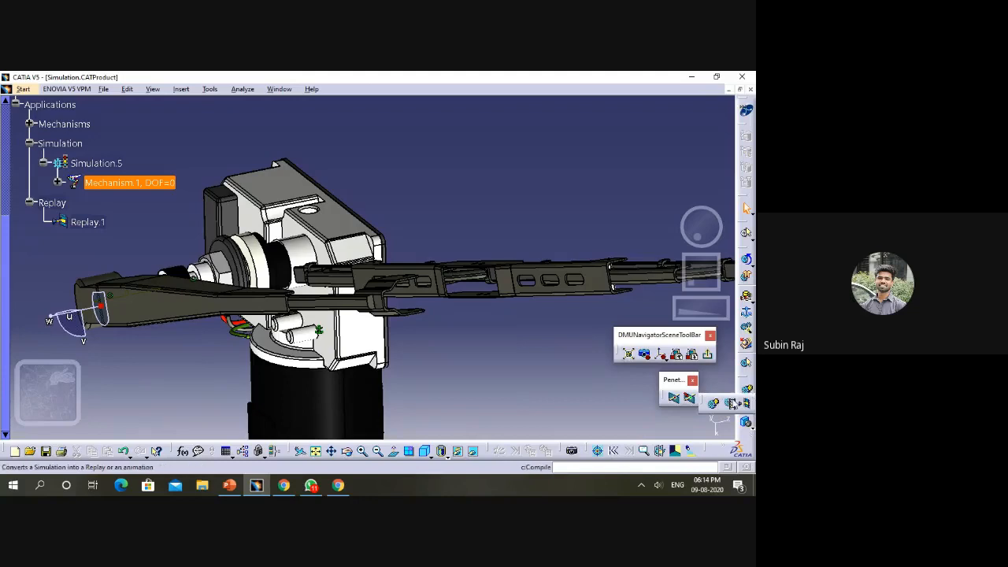
{"action": "left_click", "coordinate": [732, 403]}
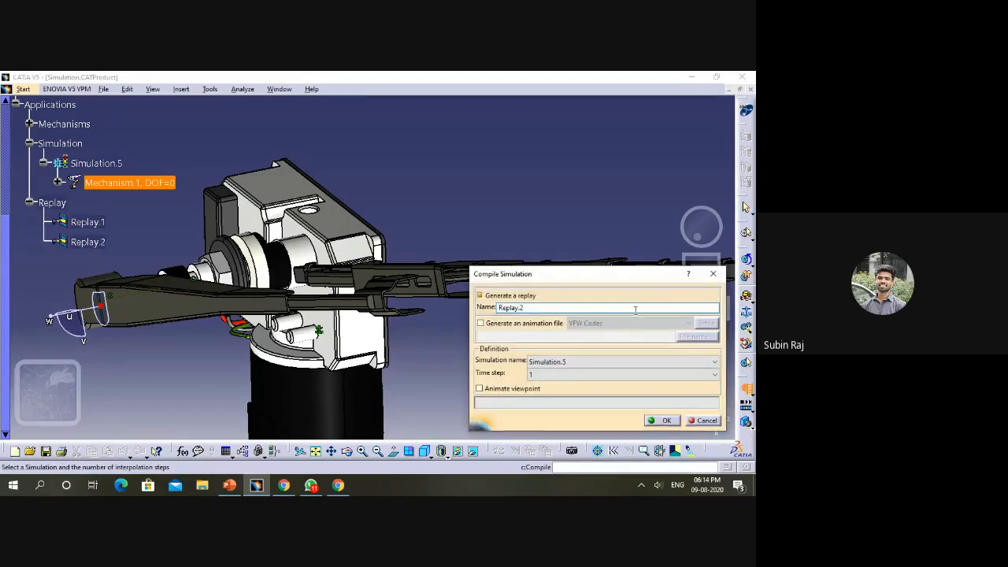
{"action": "left_click", "coordinate": [713, 274]}
{"action": "left_click", "coordinate": [753, 410]}
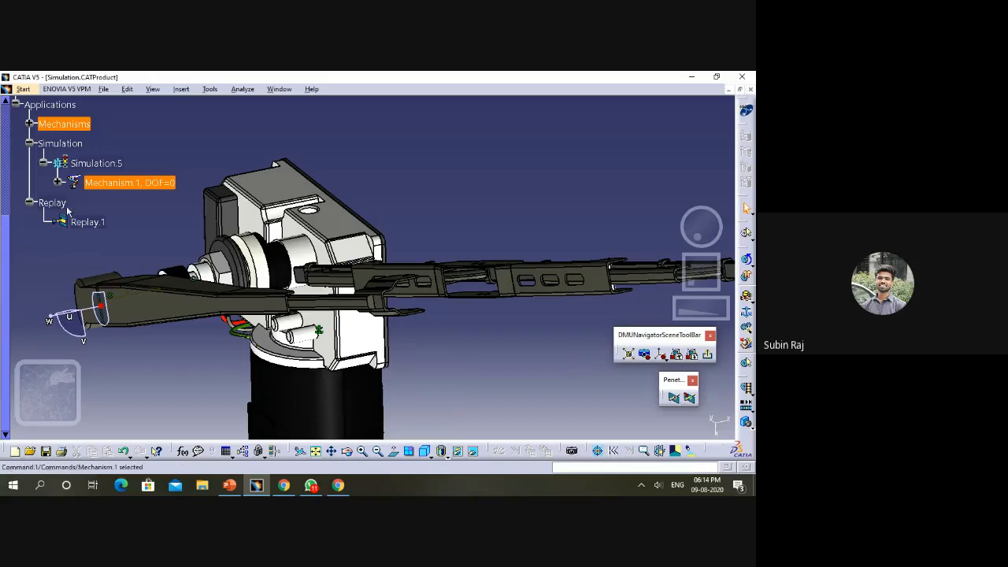
- Play Replay.1 with the whole wiper assembly fitted in view, then close the replay
{"action": "double_click", "coordinate": [91, 223]}
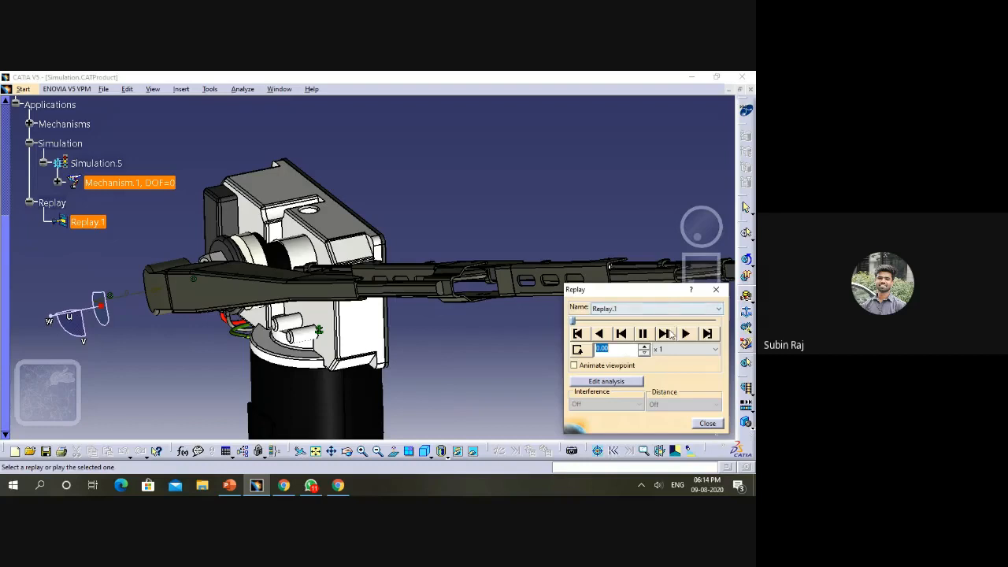
{"action": "left_click", "coordinate": [685, 334]}
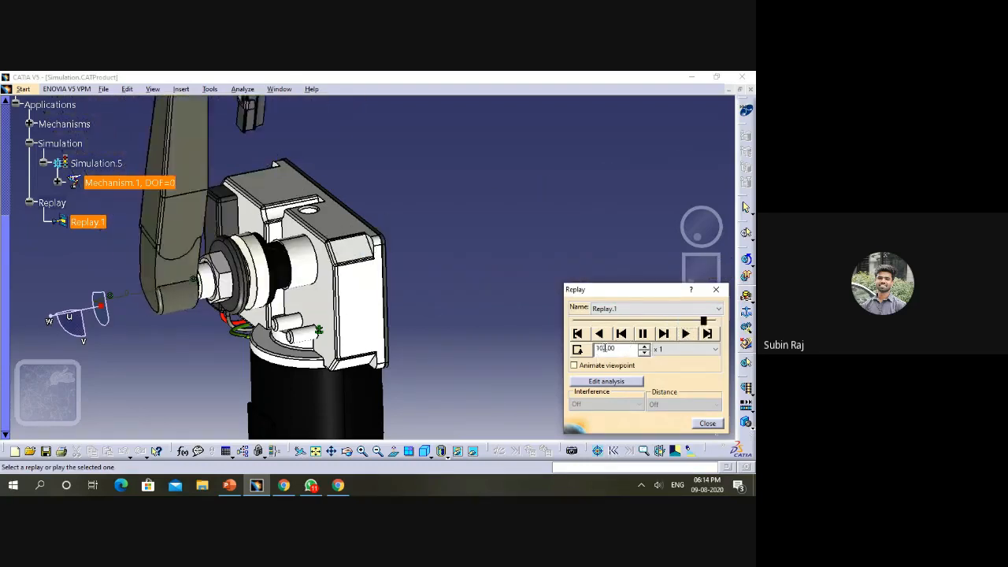
{"action": "left_click", "coordinate": [315, 451]}
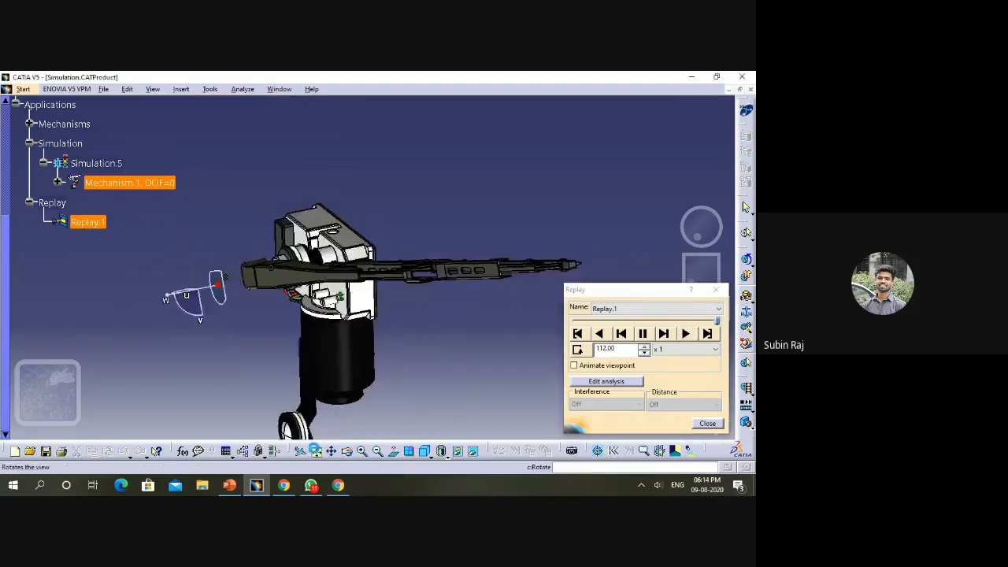
{"action": "left_click", "coordinate": [685, 334]}
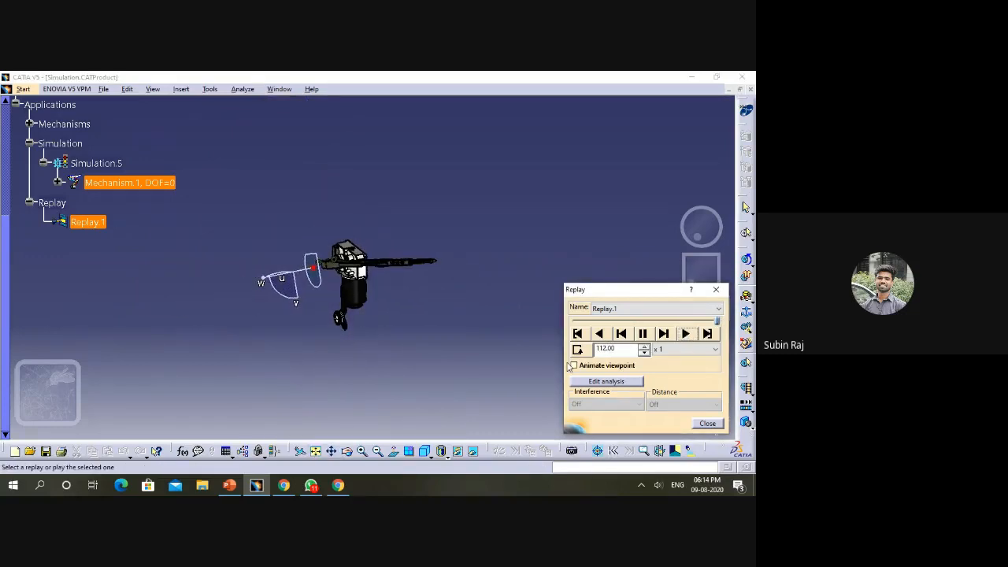
{"action": "left_click", "coordinate": [716, 290]}
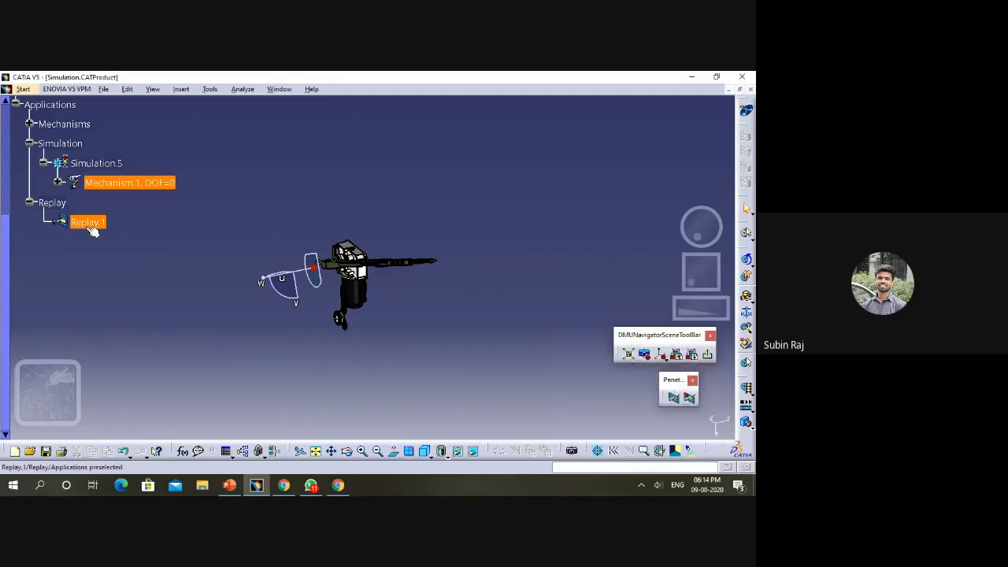
- Play Replay.1 through once, set its playback speed to x 2, and close the replay
{"action": "double_click", "coordinate": [85, 223]}
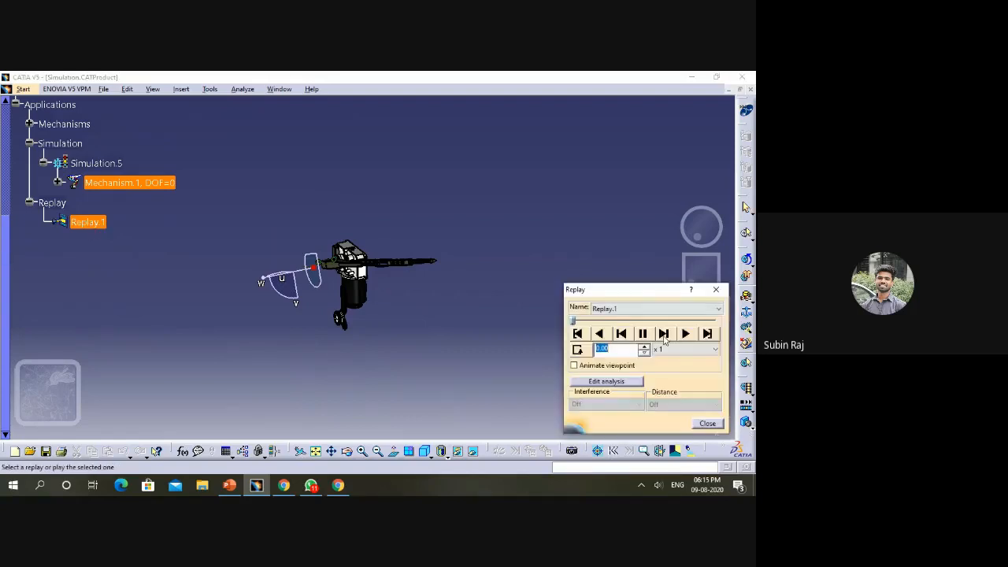
{"action": "left_click", "coordinate": [689, 335]}
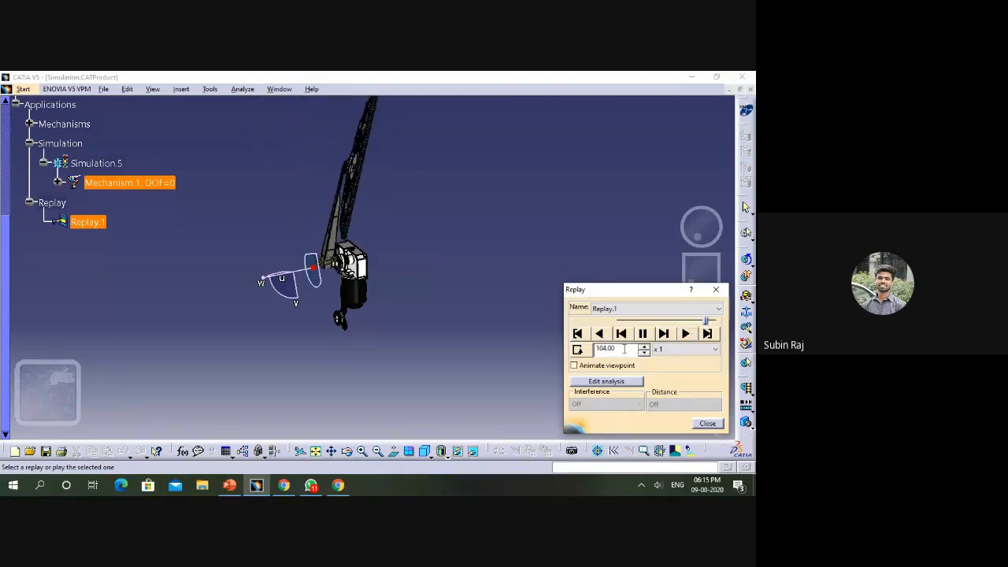
{"action": "left_click", "coordinate": [678, 349]}
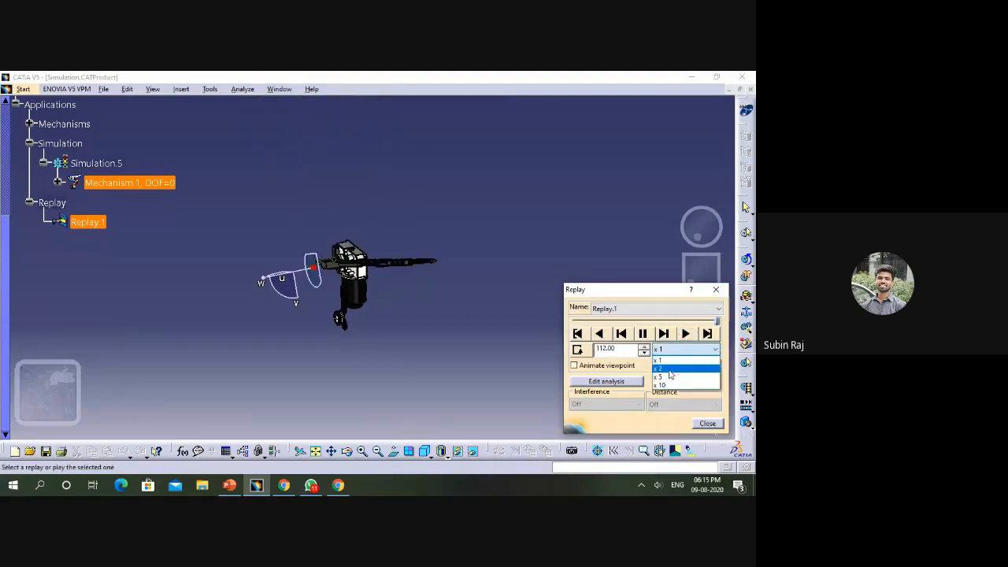
{"action": "left_click", "coordinate": [666, 369]}
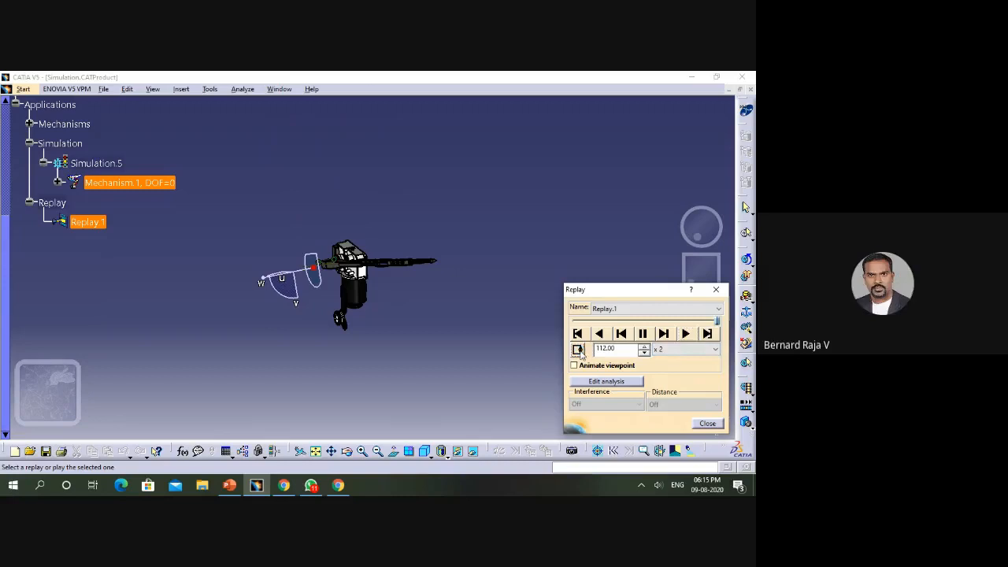
{"action": "left_click", "coordinate": [716, 289]}
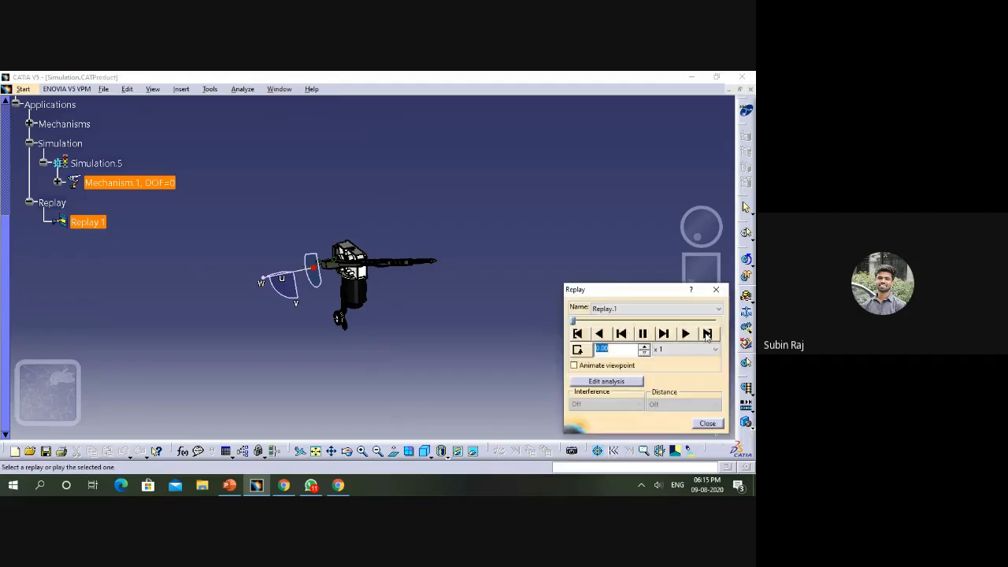
- Play Replay.1 again at x 1 speed to view the wiper's motion, and close the replay
{"action": "left_click", "coordinate": [685, 334]}
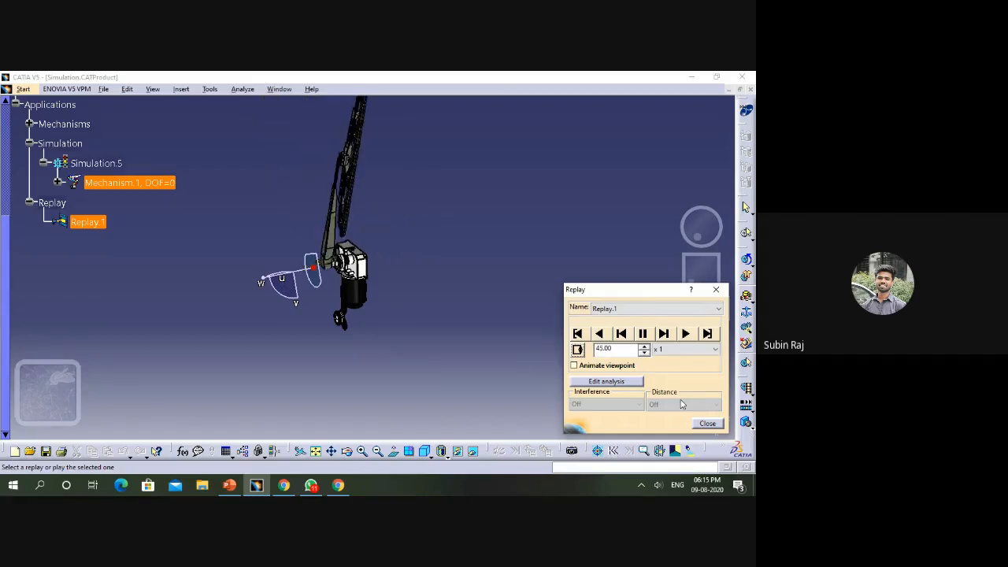
{"action": "left_click", "coordinate": [714, 290]}
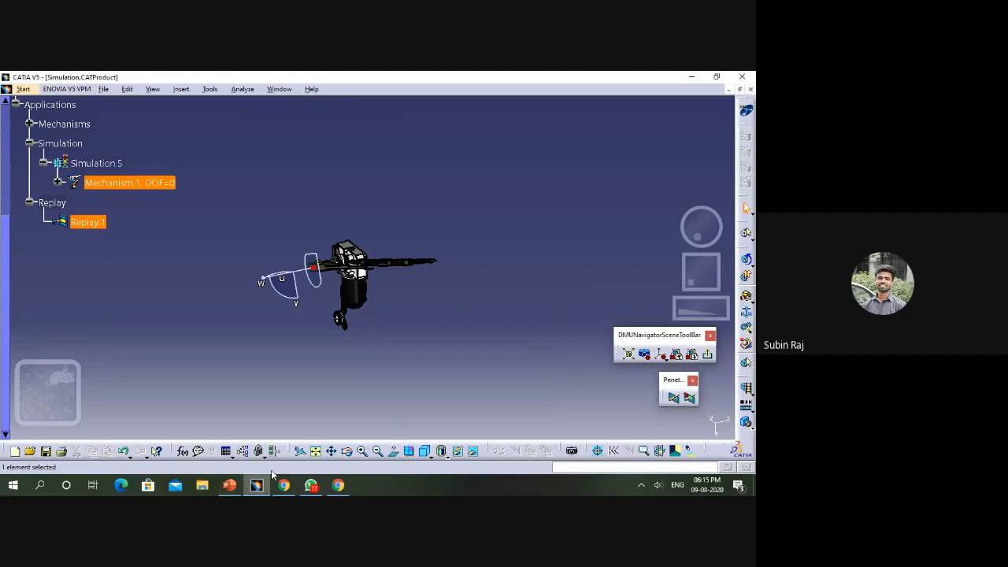
- Switch to WIPER MECHANISM.pptx in PowerPoint, start its slide show from the beginning and advance through the opening slides
{"action": "left_click", "coordinate": [230, 487]}
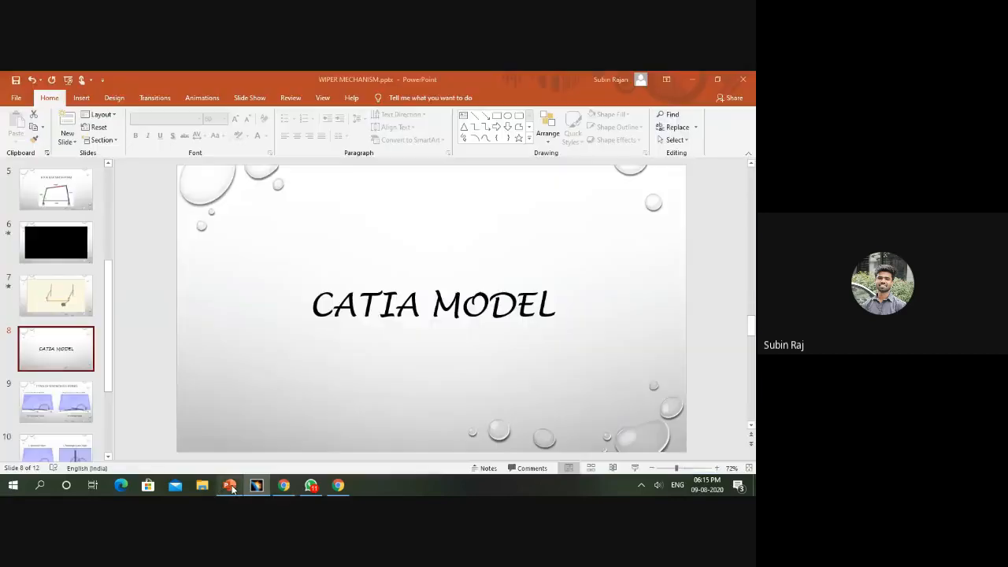
{"action": "left_click", "coordinate": [71, 80]}
{"action": "left_click", "coordinate": [245, 152]}
{"action": "left_click", "coordinate": [245, 152]}
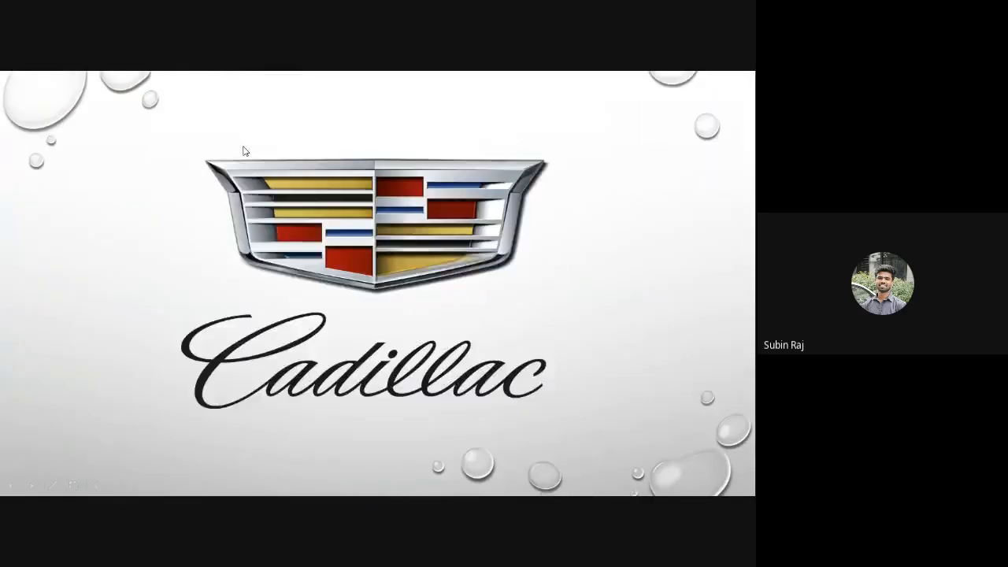